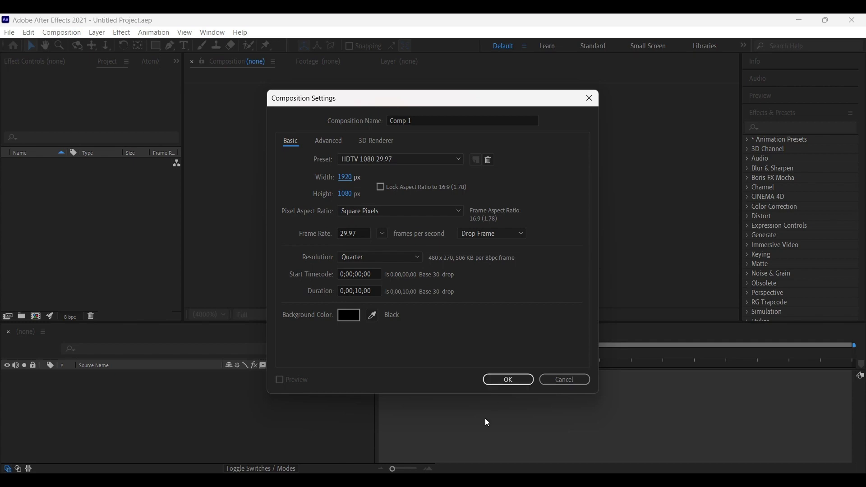
# - Import character.ai from the character folder into the Comp 1 timeline as a composition with Layer Size footage dimensions
pyautogui.hotkey('alt', 'Tab')
pyautogui.scroll(-1, 256, 414)
pyautogui.click(246, 402)
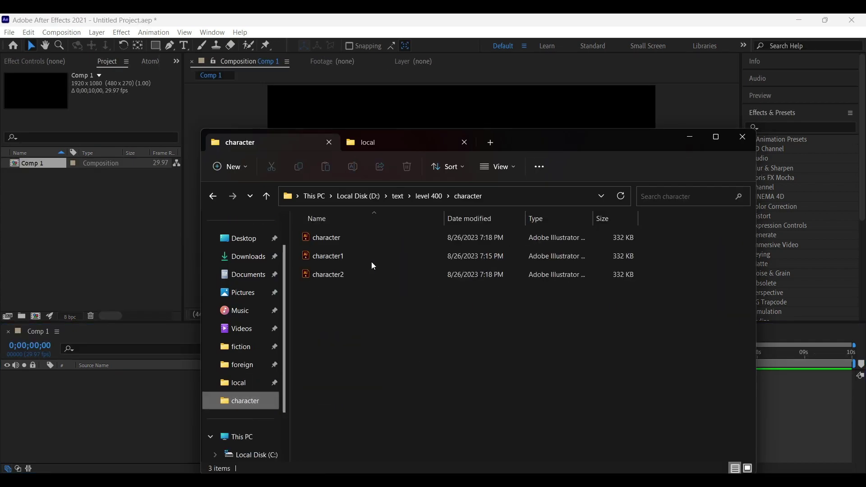
pyautogui.moveTo(335, 237); pyautogui.dragTo(130, 407)
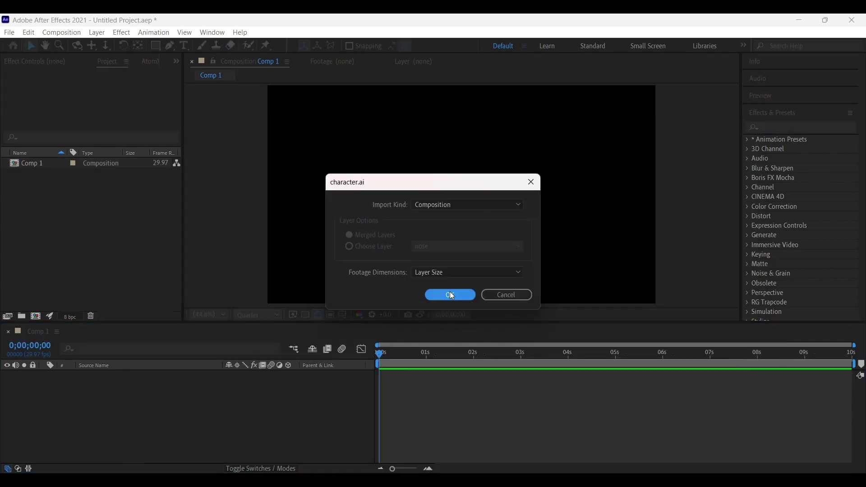
pyautogui.click(451, 293)
# - Open the character composition and create shape layers from its nose through hair Illustrator layers
pyautogui.doubleClick(177, 376)
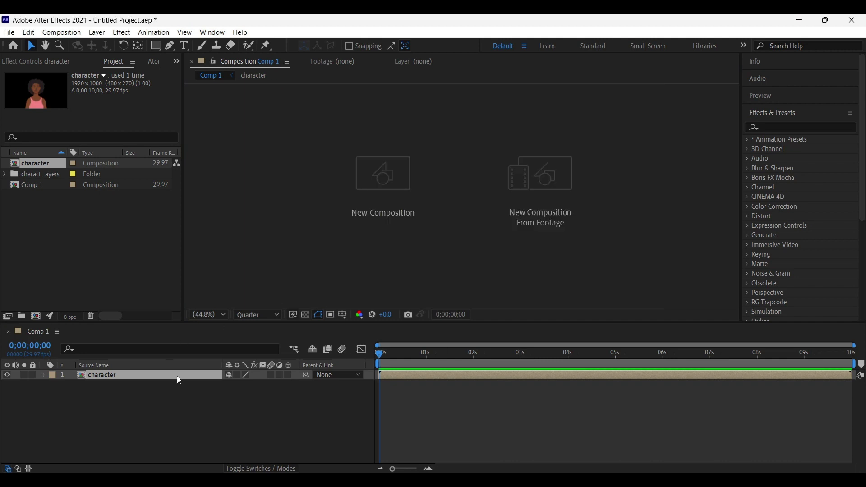
pyautogui.click(141, 377)
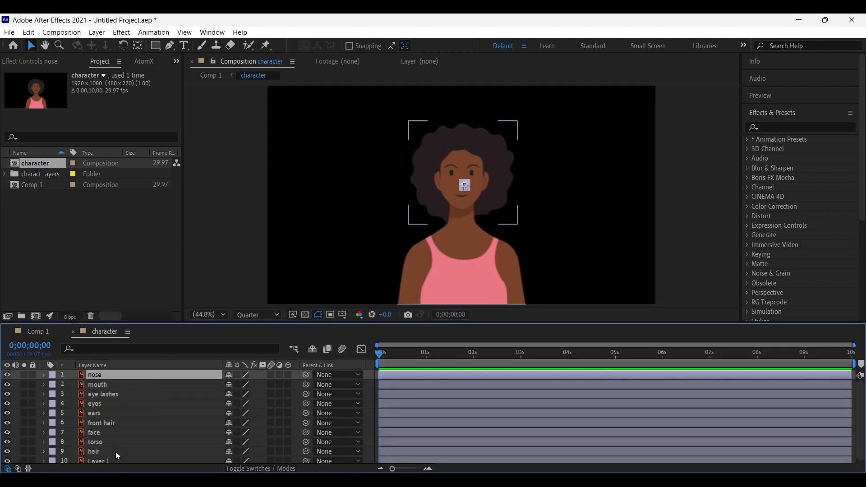
pyautogui.keyDown('shift'); pyautogui.click(116, 451); pyautogui.keyUp('shift')
pyautogui.rightClick(151, 376)
pyautogui.moveTo(231, 295)
pyautogui.click(334, 323)
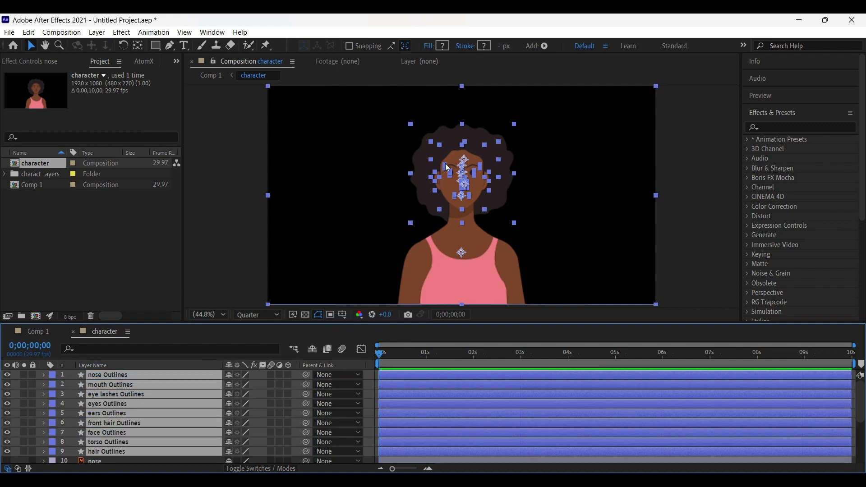
pyautogui.click(215, 220)
# - Return to Comp 1 and enable Collapse Transformations on the character layer
pyautogui.click(49, 333)
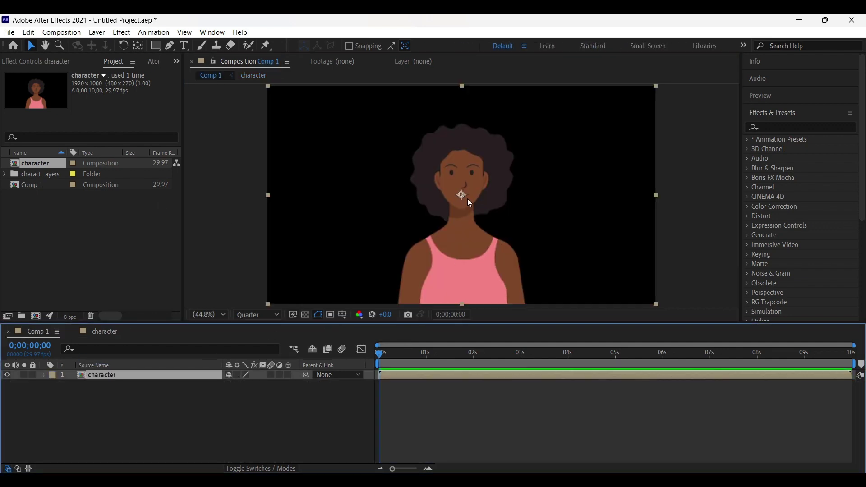
pyautogui.click(235, 376)
pyautogui.click(189, 406)
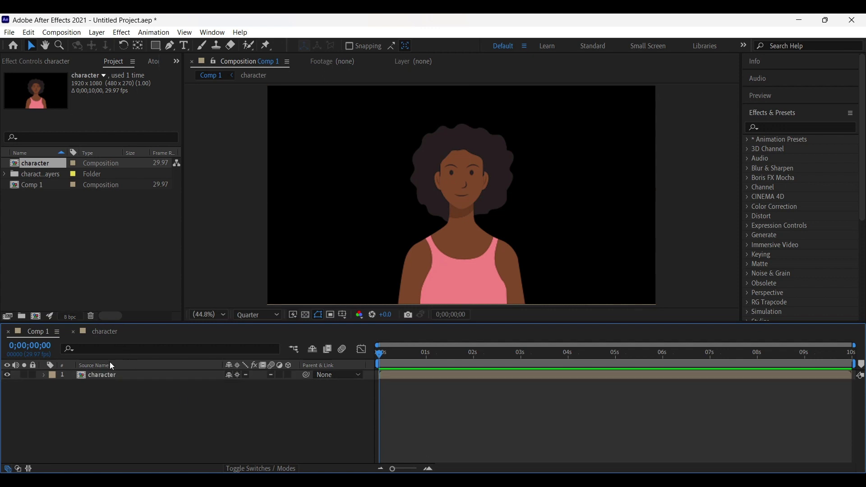
# - Add a full-frame white solid to Comp 1, place it below the character layer and lock it
pyautogui.rightClick(125, 417)
pyautogui.moveTo(203, 294)
pyautogui.click(321, 321)
pyautogui.click(426, 318)
pyautogui.click(302, 254)
pyautogui.click(474, 349)
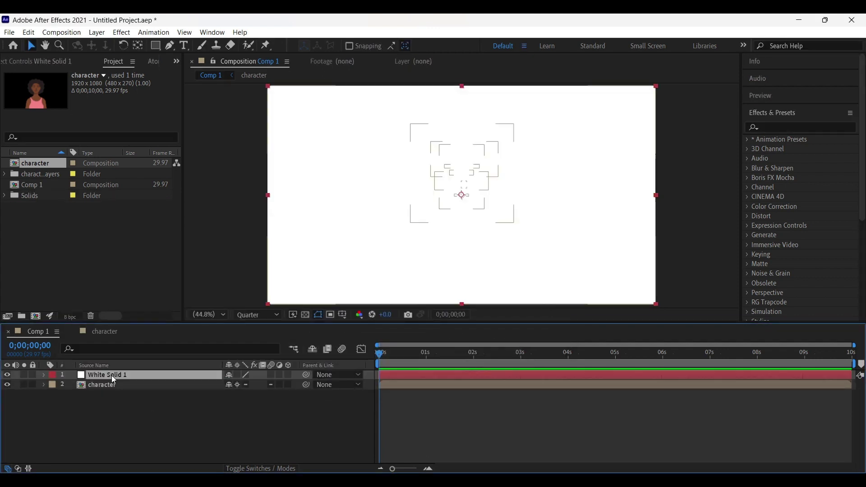
pyautogui.hotkey('ctrl', '[')
pyautogui.click(32, 385)
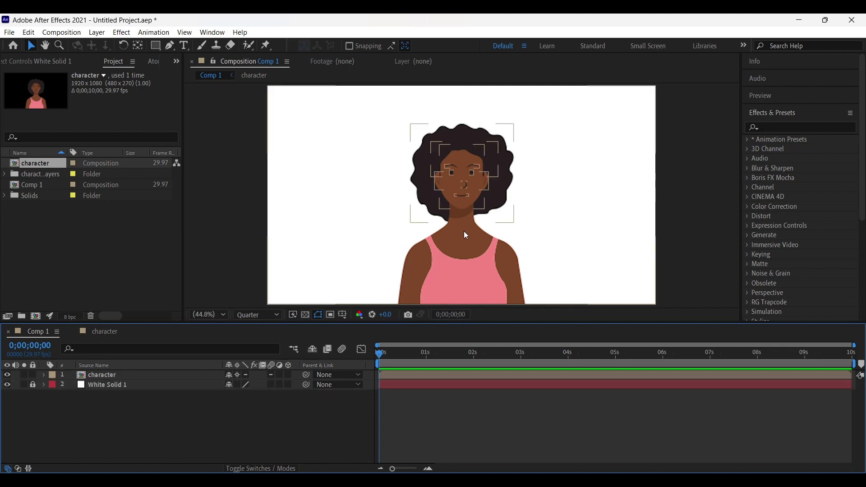
pyautogui.click(485, 236)
pyautogui.moveTo(484, 233); pyautogui.dragTo(507, 233)
pyautogui.hotkey('ctrl', 'z')
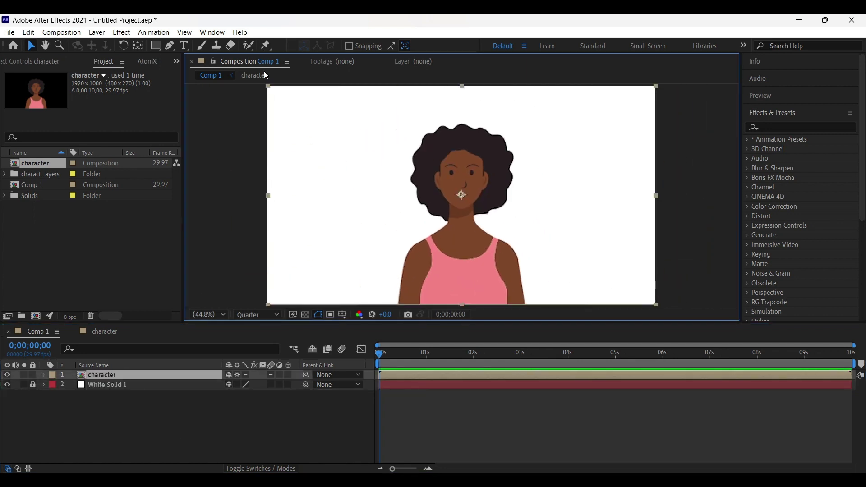
# - Open the character composition and set its preview resolution to Full
pyautogui.doubleClick(126, 375)
pyautogui.scroll(5, 438, 189)
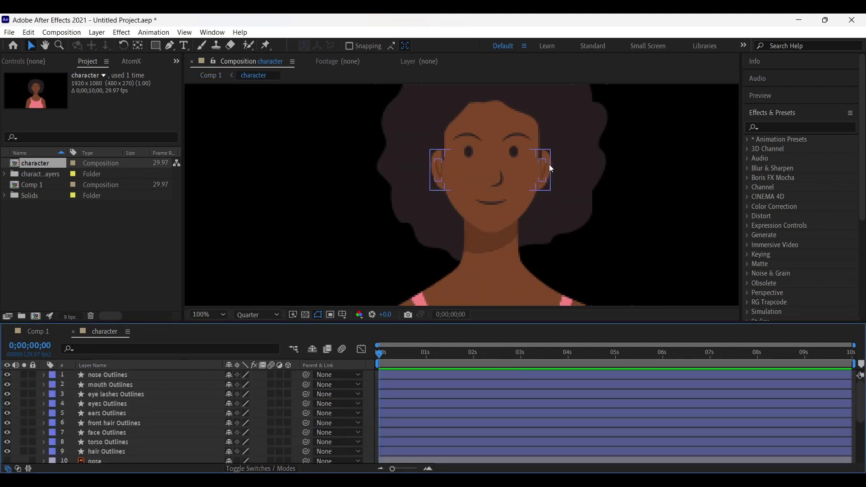
pyautogui.press('v')
pyautogui.click(482, 213)
pyautogui.click(256, 315)
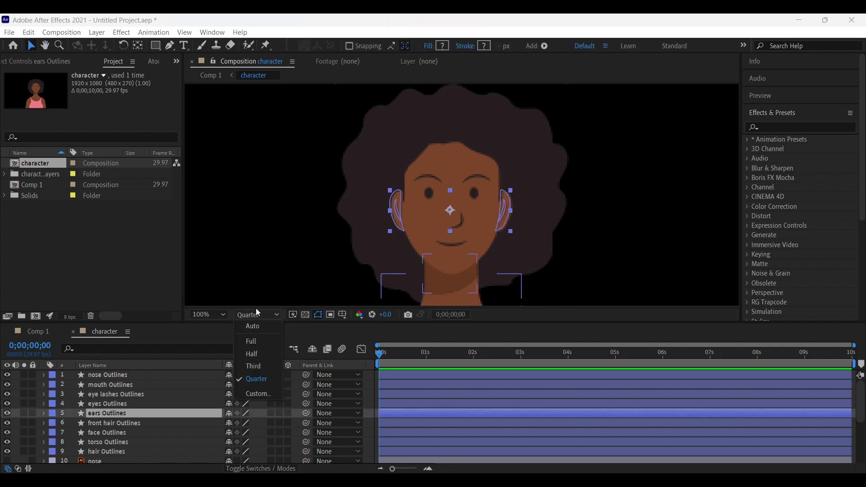
pyautogui.click(251, 341)
pyautogui.click(326, 210)
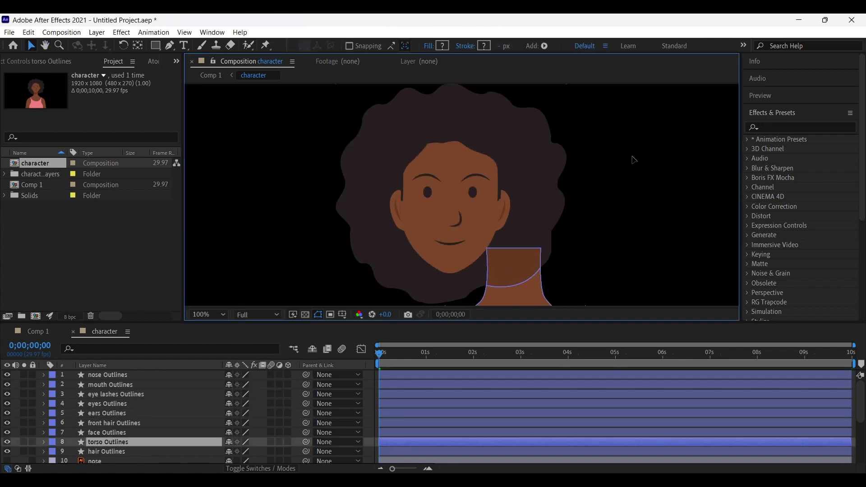
# - Rename the eye lashes Outlines layer to "eye brow Outlines" and add a null object above it
pyautogui.click(118, 394)
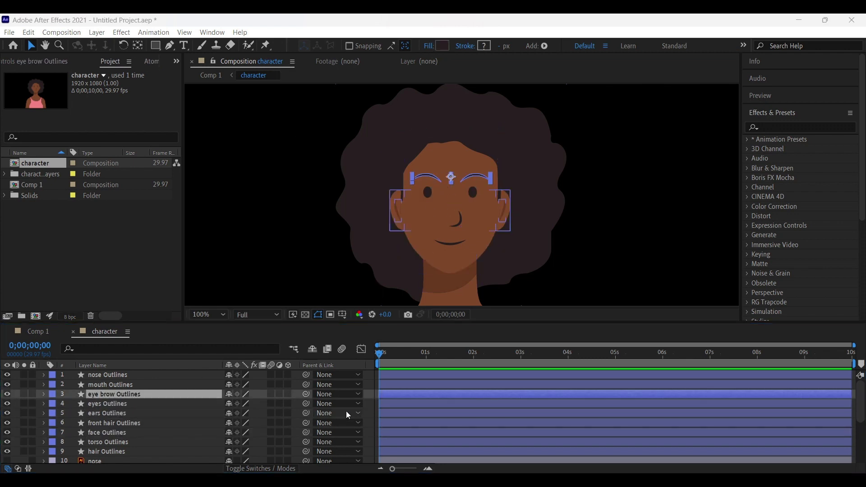
pyautogui.rightClick(370, 379)
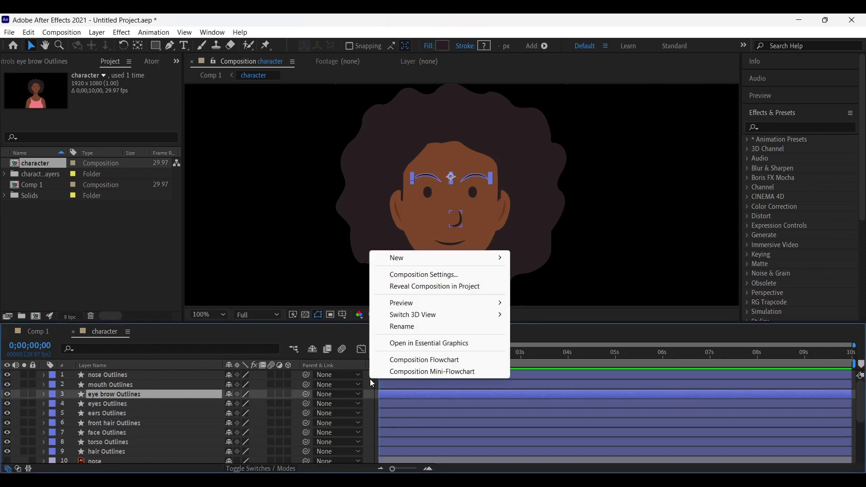
pyautogui.moveTo(466, 266)
pyautogui.click(582, 321)
# - Rename the new null object "face controller" and return to the character composition view
pyautogui.doubleClick(112, 395)
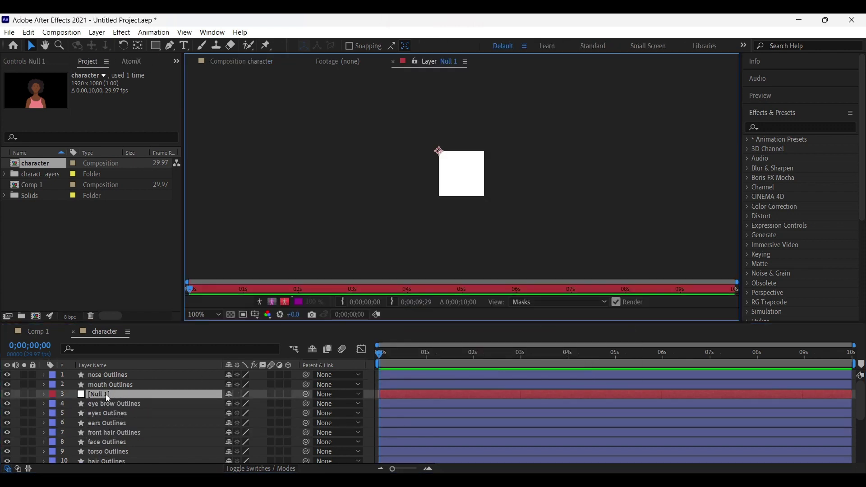
pyautogui.click(240, 63)
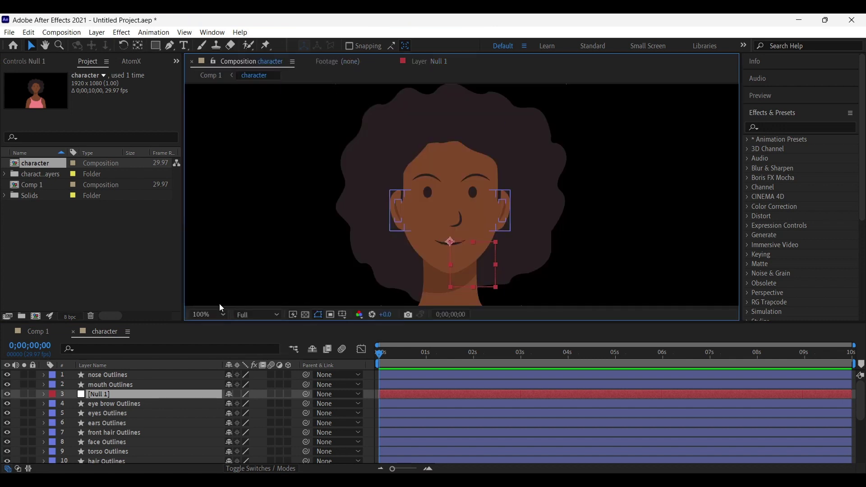
pyautogui.doubleClick(90, 394)
pyautogui.rightClick(88, 395)
pyautogui.click(123, 375)
pyautogui.write('face')
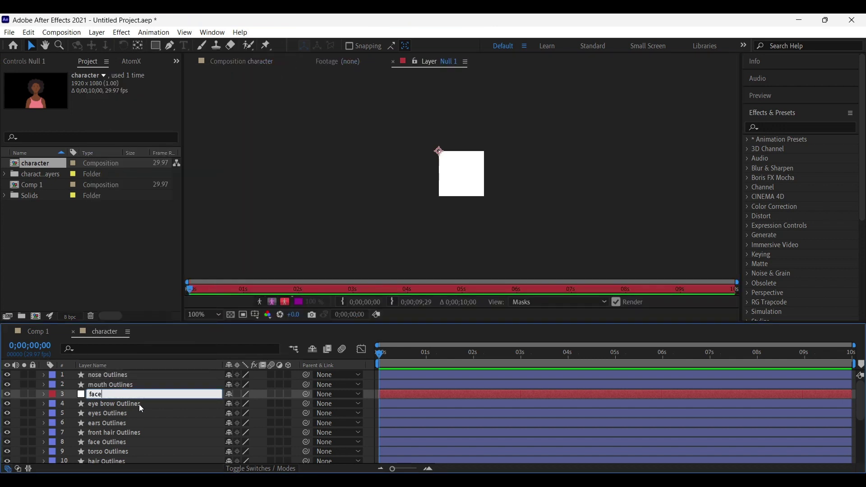
pyautogui.write(' oontroller')
pyautogui.press('Return')
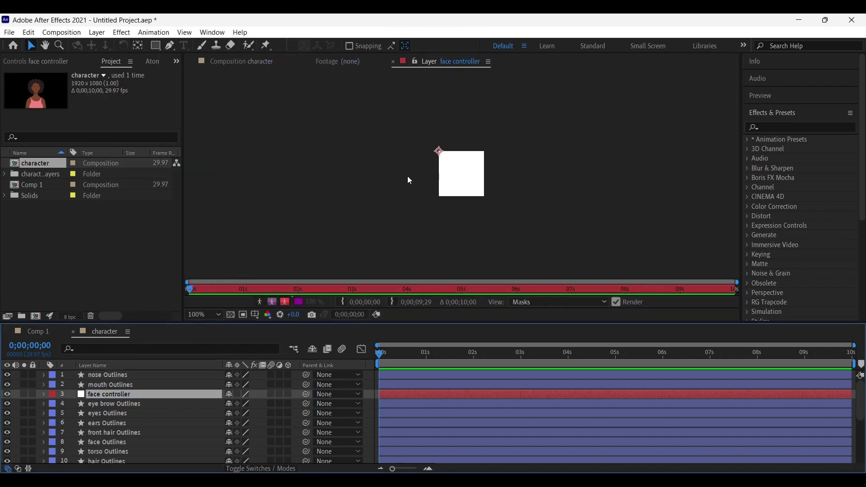
pyautogui.click(240, 62)
# - Move the face controller null to the top of the layer stack and parent the nose, mouth, eye brow, eyes and ears outlines to it
pyautogui.click(116, 405)
pyautogui.click(115, 414)
pyautogui.click(114, 423)
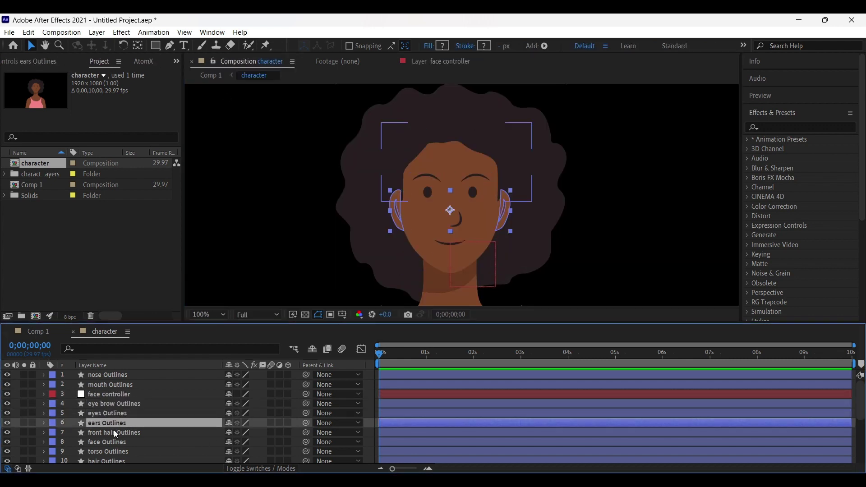
pyautogui.click(110, 385)
pyautogui.click(108, 375)
pyautogui.moveTo(106, 394); pyautogui.dragTo(103, 372)
pyautogui.click(110, 384)
pyautogui.keyDown('shift'); pyautogui.click(112, 422); pyautogui.keyUp('shift')
pyautogui.moveTo(306, 384); pyautogui.dragTo(186, 376)
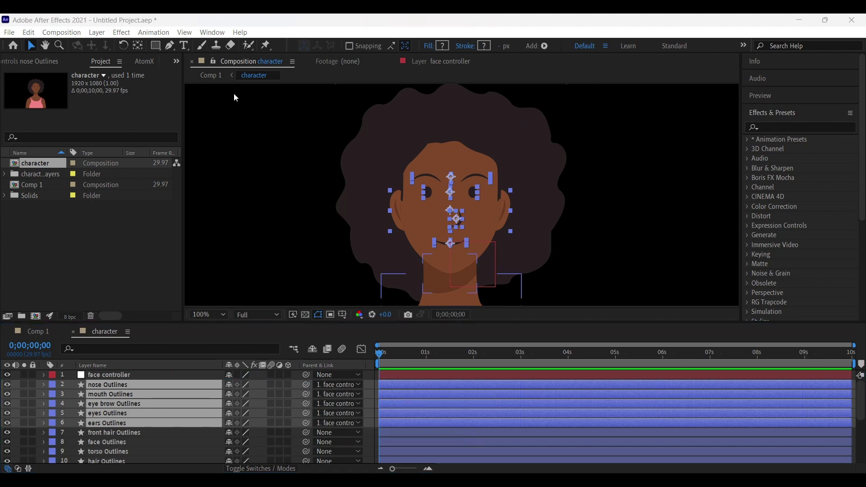
# - Parent the face controller null and the ears Outlines layer directly to face Outlines
pyautogui.click(135, 375)
pyautogui.moveTo(306, 375); pyautogui.dragTo(164, 444)
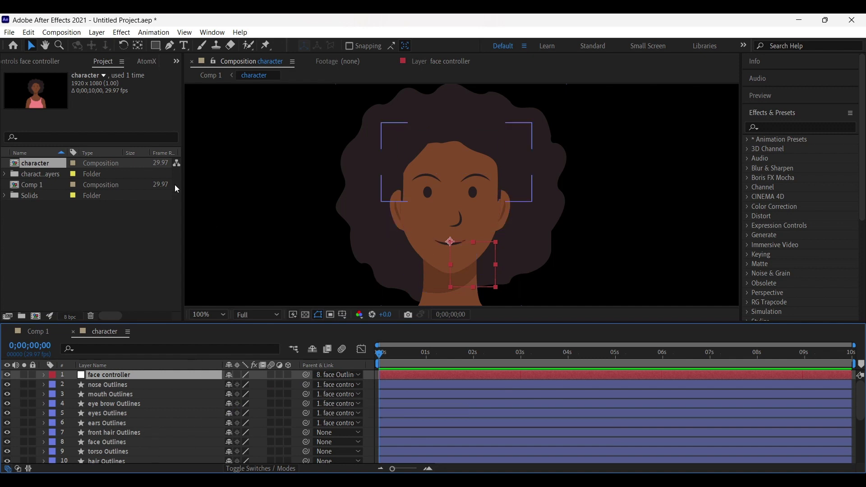
pyautogui.click(124, 424)
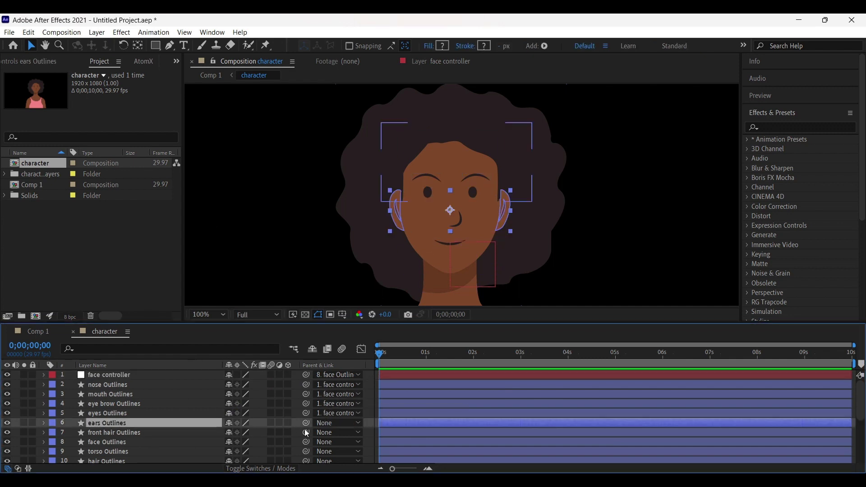
pyautogui.moveTo(307, 423); pyautogui.dragTo(204, 443)
# - Parent the front hair and hair outlines to face Outlines, and parent face Outlines to torso Outlines
pyautogui.click(111, 432)
pyautogui.moveTo(306, 433); pyautogui.dragTo(168, 446)
pyautogui.scroll(-2, 169, 445)
pyautogui.click(119, 405)
pyautogui.scroll(1, 118, 405)
pyautogui.moveTo(306, 433); pyautogui.dragTo(121, 422)
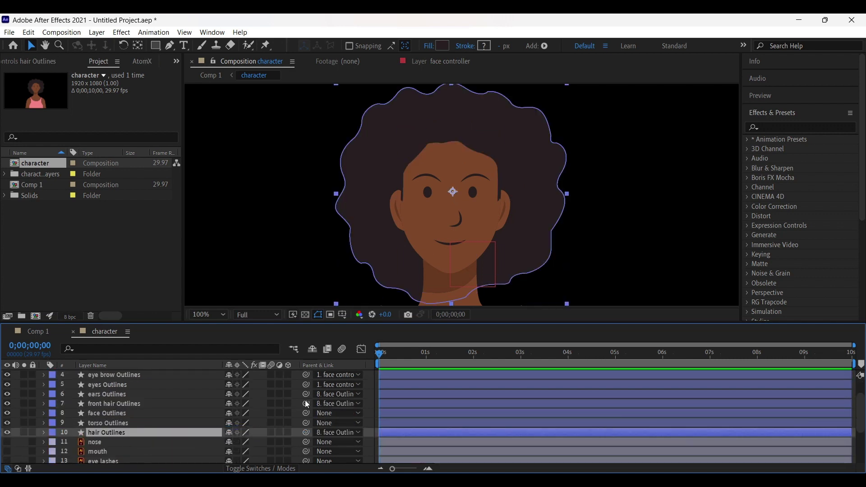
pyautogui.click(107, 415)
pyautogui.moveTo(306, 413); pyautogui.dragTo(117, 423)
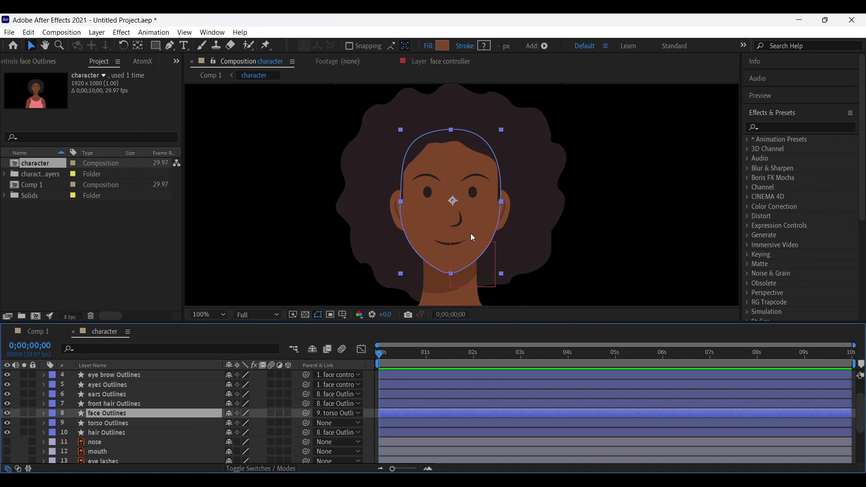
# - Mark the nose, mouth, eye brow and eyes outline layers as shy
pyautogui.press(',')
pyautogui.scroll(3, 323, 407)
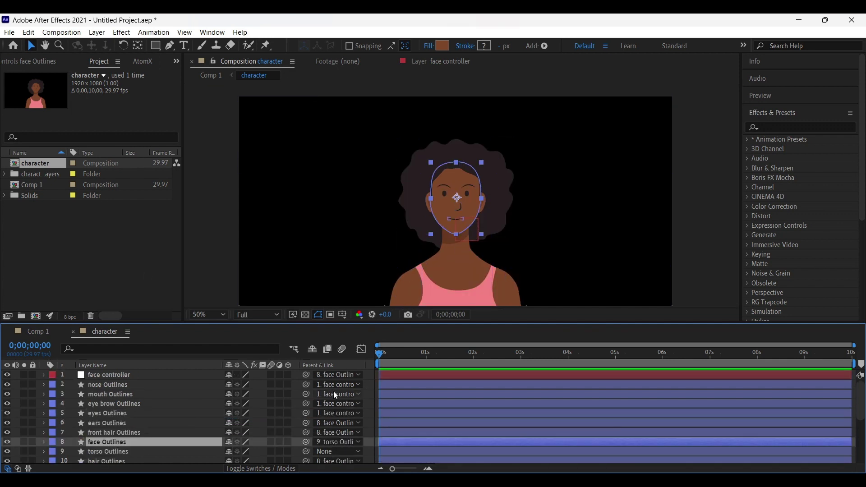
pyautogui.click(116, 385)
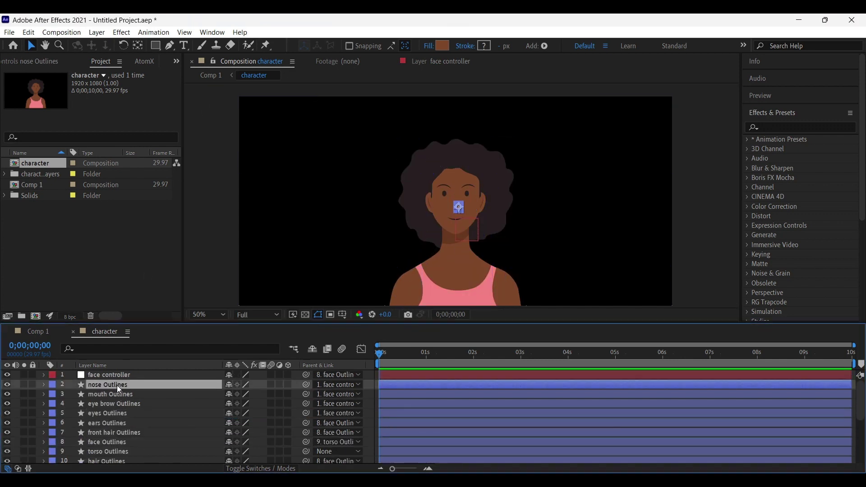
pyautogui.keyDown('shift'); pyautogui.click(122, 414); pyautogui.keyUp('shift')
pyautogui.click(229, 409)
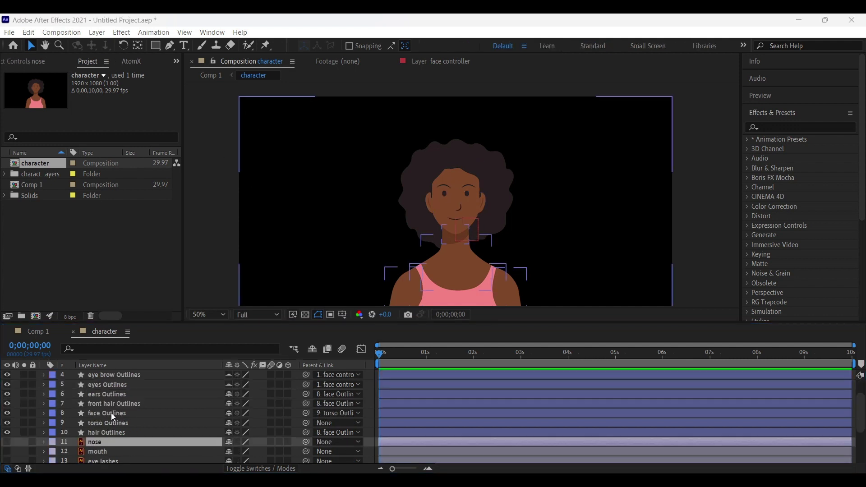
# - Reveal Rotation on the face and torso outlines and set starting keyframes at 0;00;00;00
pyautogui.click(114, 413)
pyautogui.keyDown('shift'); pyautogui.click(116, 423); pyautogui.keyUp('shift')
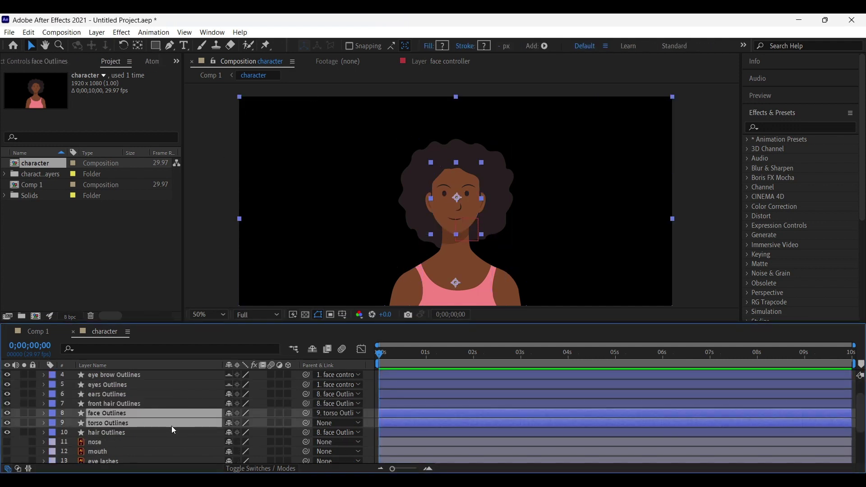
pyautogui.press('r')
pyautogui.click(73, 423)
# - Keyframe the face and torso rotation at 2° at 0;00;00;15 and hold it with keyframes at 0;00;01;15
pyautogui.moveTo(391, 469); pyautogui.dragTo(404, 470)
pyautogui.moveTo(381, 358); pyautogui.dragTo(575, 362)
pyautogui.click(239, 423)
pyautogui.write('2')
pyautogui.press('Return')
pyautogui.click(16, 423)
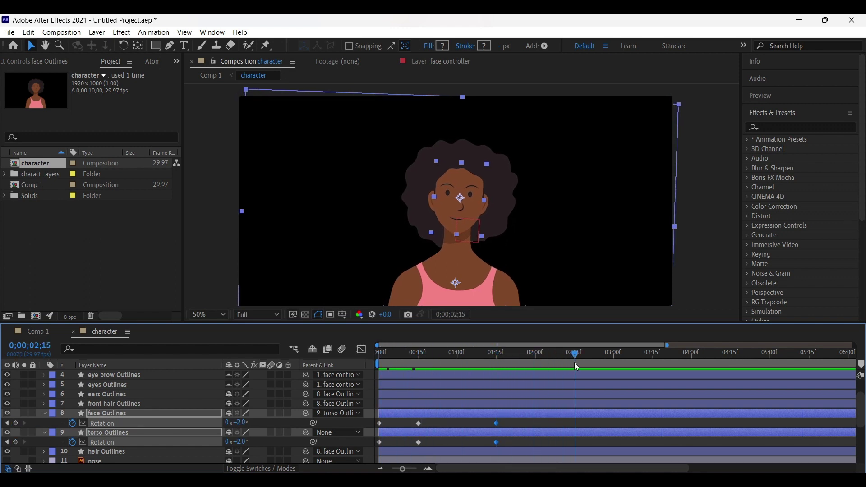
# - Keyframe the face and torso rotation at 0° at 0;00;02;15 and at -2° at 0;00;03;15
pyautogui.click(237, 423)
pyautogui.write('0')
pyautogui.press('Return')
pyautogui.moveTo(587, 354); pyautogui.dragTo(654, 359)
pyautogui.click(238, 423)
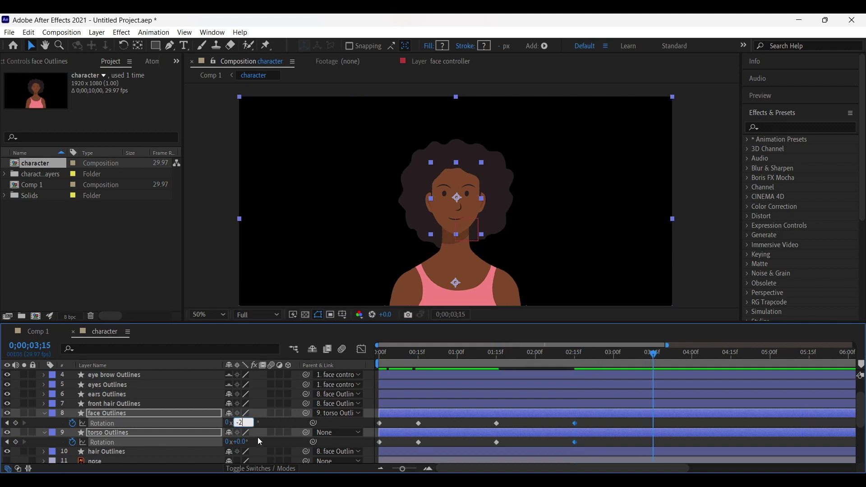
pyautogui.write('-2')
pyautogui.press('Return')
# - Add face and torso rotation keyframes at 0;00;04;15 and at 0;00;05;15, entering -0.5° for the last one
pyautogui.moveTo(654, 354); pyautogui.dragTo(810, 354)
pyautogui.click(238, 423)
pyautogui.press('Return')
pyautogui.click(238, 423)
pyautogui.write('-0.5')
pyautogui.press('Return')
# - Play back the timeline to check the rotation animation of the face and torso
pyautogui.press('pageup')
pyautogui.press('pageup')
pyautogui.press('pageup')
pyautogui.press('pageup')
pyautogui.press('pageup')
pyautogui.press('pageup')
pyautogui.press('pageup')
pyautogui.press('pageup')
pyautogui.moveTo(693, 368); pyautogui.dragTo(551, 382)
pyautogui.press('space')
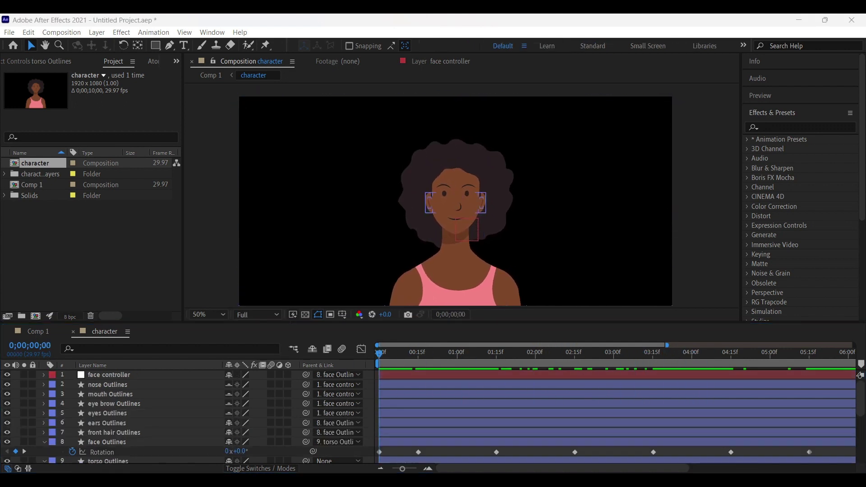
# - Reveal Position on the nose through hair outline layers and set starting position keyframes at 0;00;00;00
pyautogui.click(113, 386)
pyautogui.scroll(-2, 115, 445)
pyautogui.keyDown('shift'); pyautogui.click(117, 451); pyautogui.keyUp('shift')
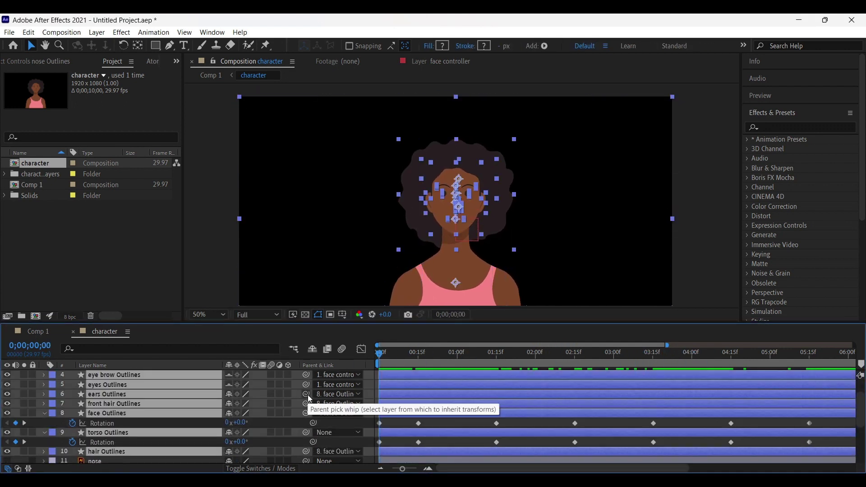
pyautogui.press('p')
pyautogui.click(72, 385)
pyautogui.click(406, 388)
# - Keyframe the face controller's Position at 0;00;00;00, then again at 0;00;00;15 with X set to 127.8
pyautogui.moveTo(380, 354); pyautogui.dragTo(427, 361)
pyautogui.scroll(1, 131, 414)
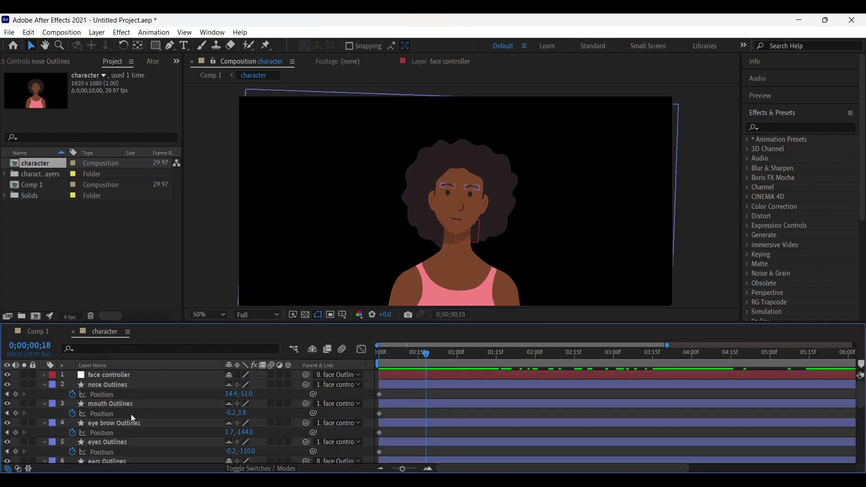
pyautogui.click(45, 376)
pyautogui.press('Home')
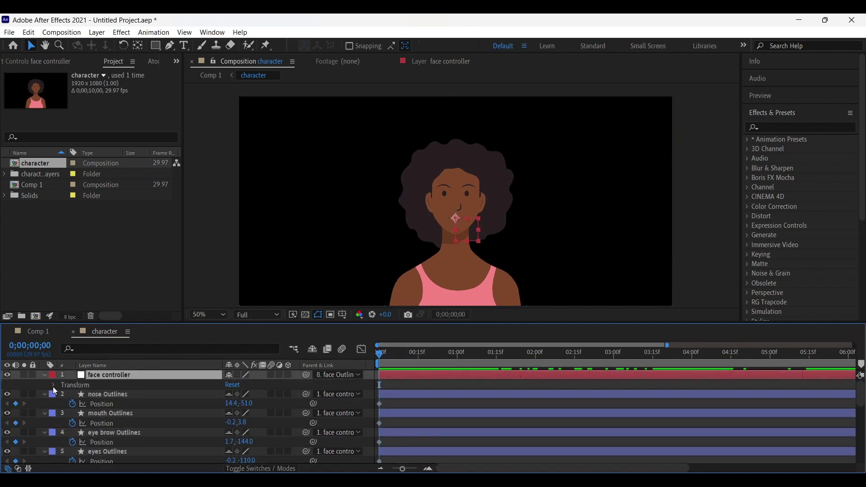
pyautogui.press('p')
pyautogui.hotkey('alt', 'shift', 'p')
pyautogui.moveTo(381, 360); pyautogui.dragTo(417, 358)
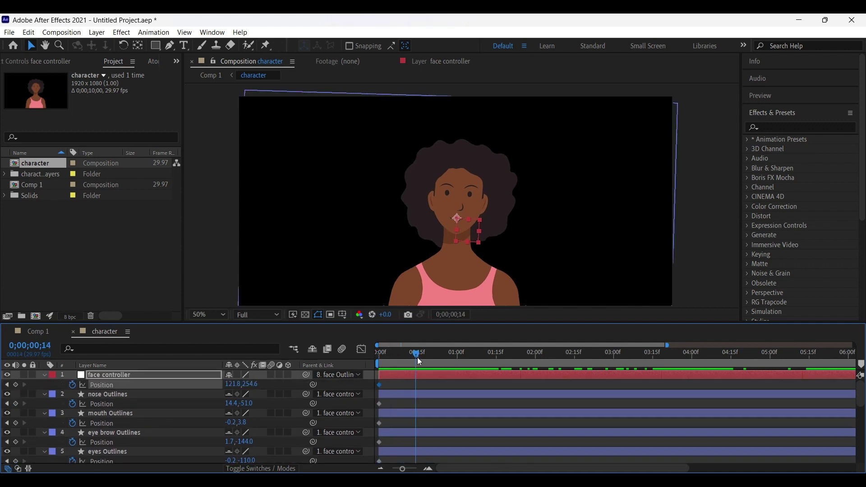
pyautogui.moveTo(249, 385)
pyautogui.mouseDown()
pyautogui.moveTo(257, 385)
pyautogui.moveTo(242, 389)
pyautogui.mouseUp()
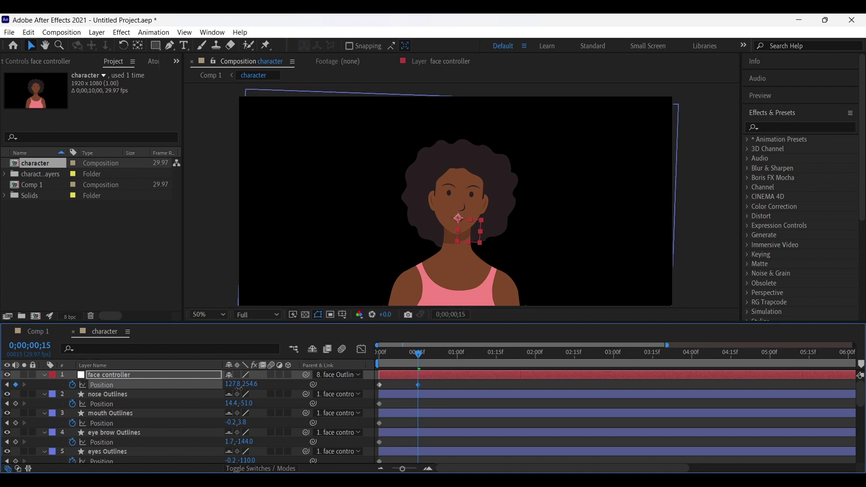
# - Set the face Outlines layer's X position to 326.7 at 0;00;00;15
pyautogui.scroll(-3, 123, 428)
pyautogui.scroll(-3, 115, 450)
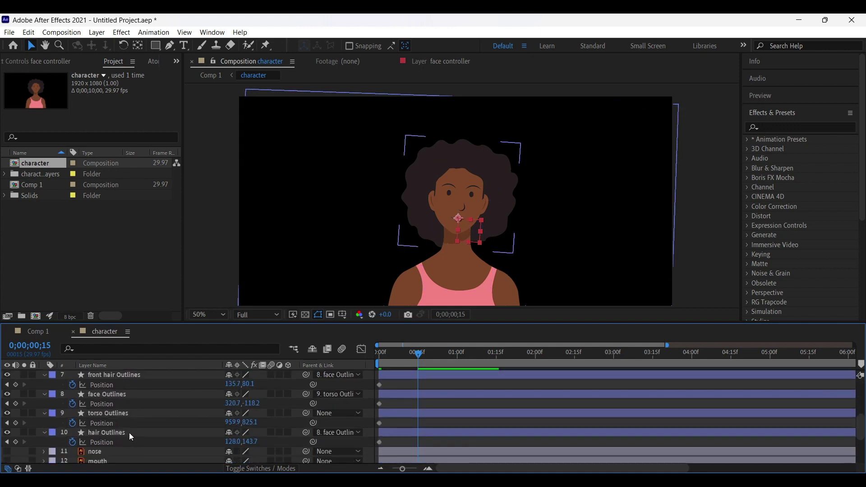
pyautogui.click(111, 394)
pyautogui.moveTo(233, 405); pyautogui.dragTo(236, 404)
pyautogui.scroll(3, 149, 419)
pyautogui.scroll(1, 131, 414)
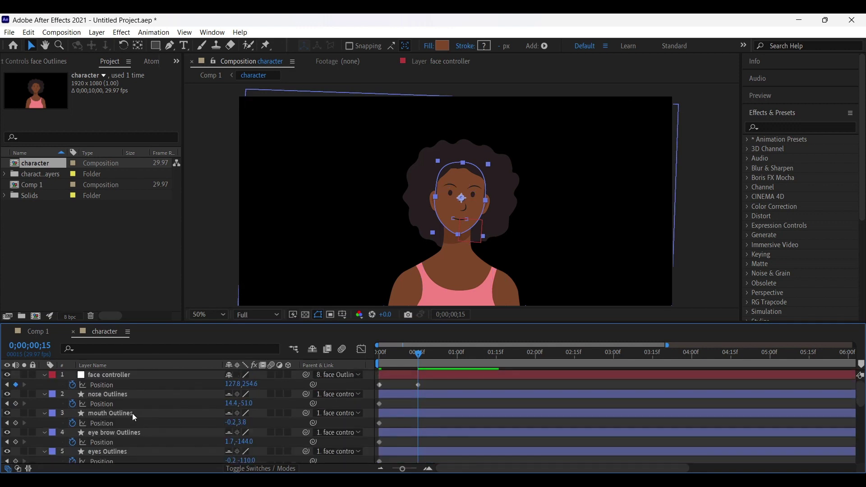
# - Show the face Outlines layer's Rotation alongside its Position and go to the rotation keyframe at 0;00;01;15
pyautogui.click(374, 294)
pyautogui.scroll(-2, 126, 435)
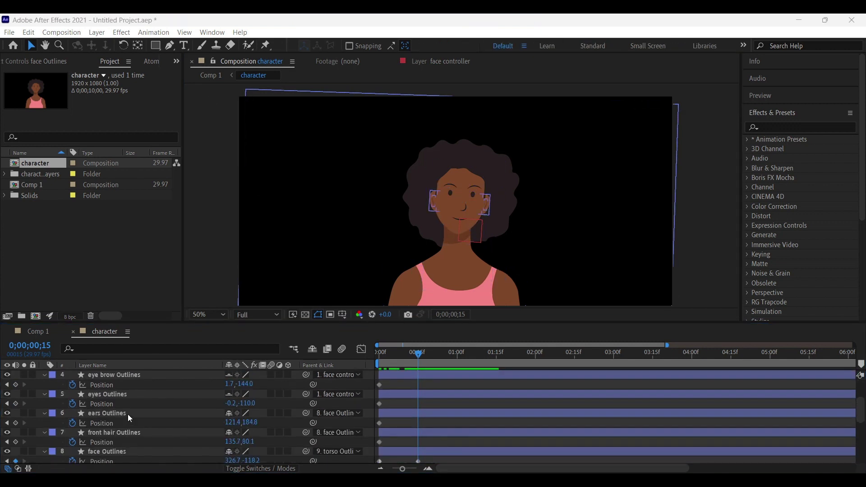
pyautogui.scroll(3, 128, 414)
pyautogui.moveTo(418, 354); pyautogui.dragTo(542, 379)
pyautogui.scroll(-5, 526, 407)
pyautogui.scroll(5, 524, 403)
pyautogui.scroll(-2, 464, 439)
pyautogui.click(472, 434)
pyautogui.hotkey('shift', 'r')
pyautogui.scroll(-2, 465, 453)
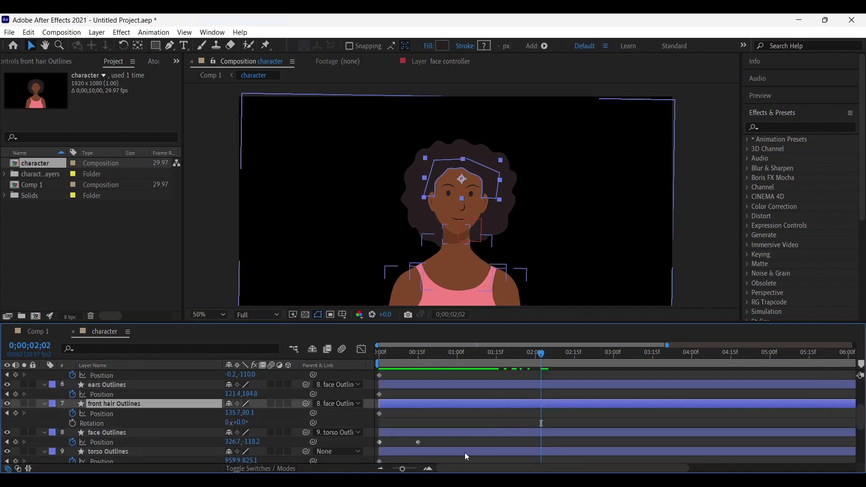
pyautogui.click(486, 432)
pyautogui.press('j')
# - Keyframe the face controller's Position with X 127.8 at 0;00;01;15 and X 121.8 at 0;00;02;15
pyautogui.scroll(4, 498, 379)
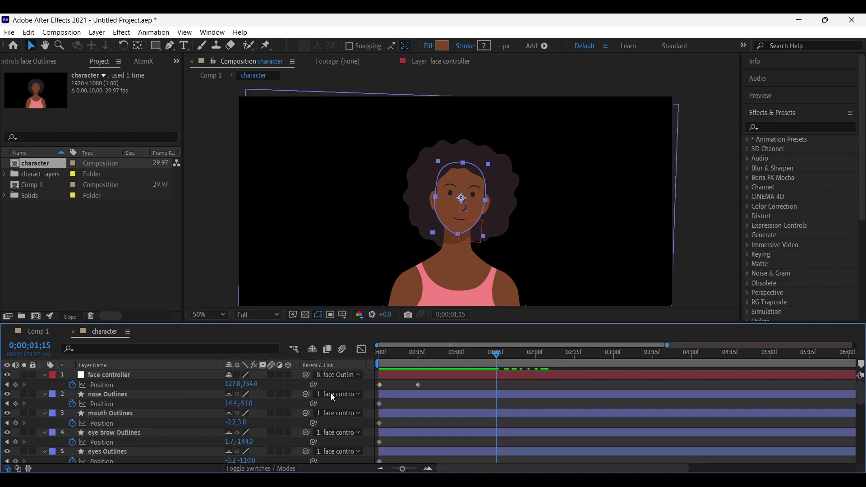
pyautogui.click(16, 386)
pyautogui.scroll(-5, 499, 368)
pyautogui.moveTo(498, 363); pyautogui.dragTo(584, 359)
pyautogui.click(576, 356)
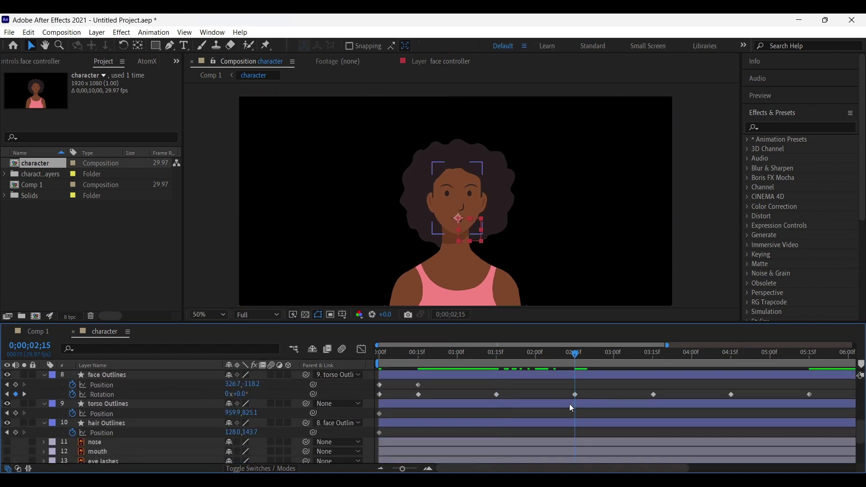
pyautogui.scroll(5, 388, 393)
pyautogui.click(16, 385)
# - Keyframe the face controller's X position at 113.8 at 0;00;03;15 and hold the same position at 0;00;04;15
pyautogui.moveTo(575, 355); pyautogui.dragTo(665, 411)
pyautogui.scroll(-3, 665, 411)
pyautogui.moveTo(655, 354); pyautogui.dragTo(654, 356)
pyautogui.scroll(3, 440, 406)
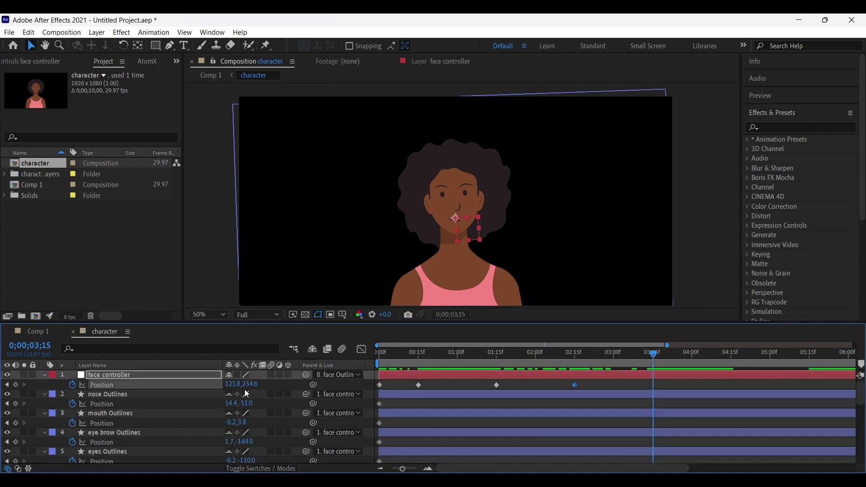
pyautogui.moveTo(233, 385); pyautogui.dragTo(230, 385)
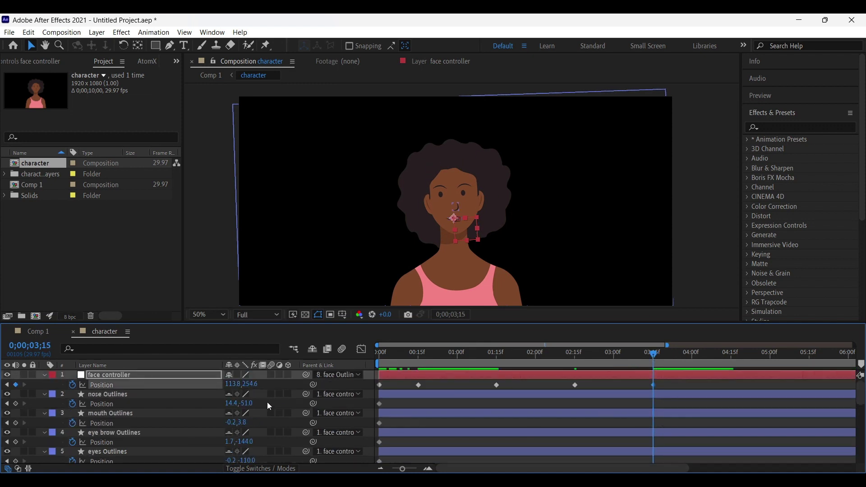
pyautogui.moveTo(697, 356); pyautogui.dragTo(730, 359)
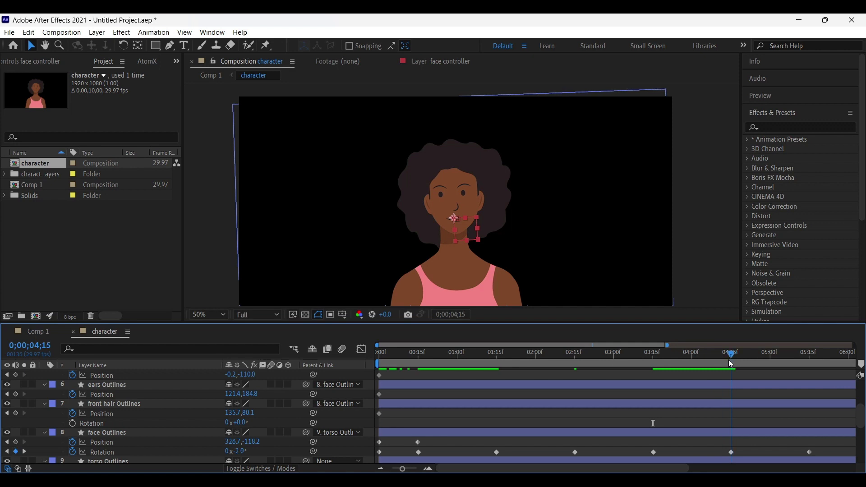
pyautogui.hotkey('ctrl', 'v')
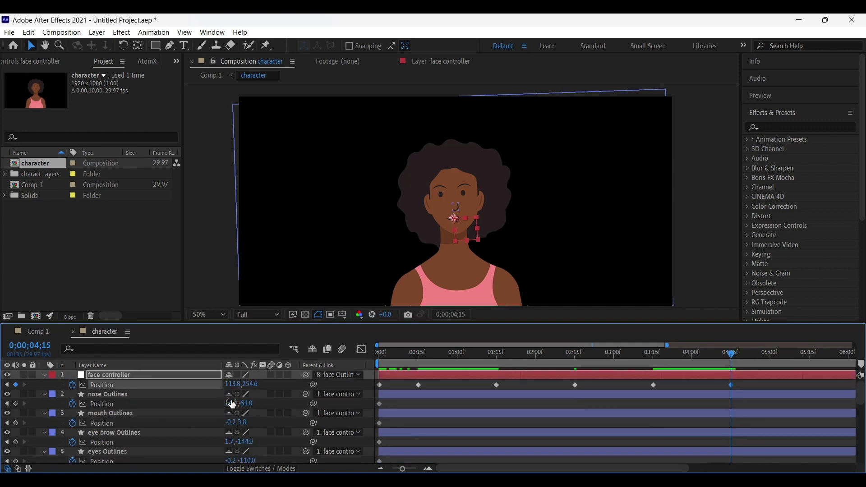
pyautogui.click(232, 385)
pyautogui.hotkey('ctrl', 'v')
pyautogui.hotkey('ctrl', 'a')
pyautogui.click(297, 392)
pyautogui.moveTo(228, 387); pyautogui.dragTo(236, 388)
pyautogui.hotkey('ctrl', 'z')
# - Add a face controller Position keyframe at 0;00;05;15 by changing its X value
pyautogui.scroll(-5, 22, 388)
pyautogui.click(813, 364)
pyautogui.moveTo(813, 361); pyautogui.dragTo(810, 362)
pyautogui.scroll(5, 674, 454)
pyautogui.moveTo(230, 387); pyautogui.dragTo(239, 392)
# - Play back and scrub the timeline to check the face controller's movement
pyautogui.press('space')
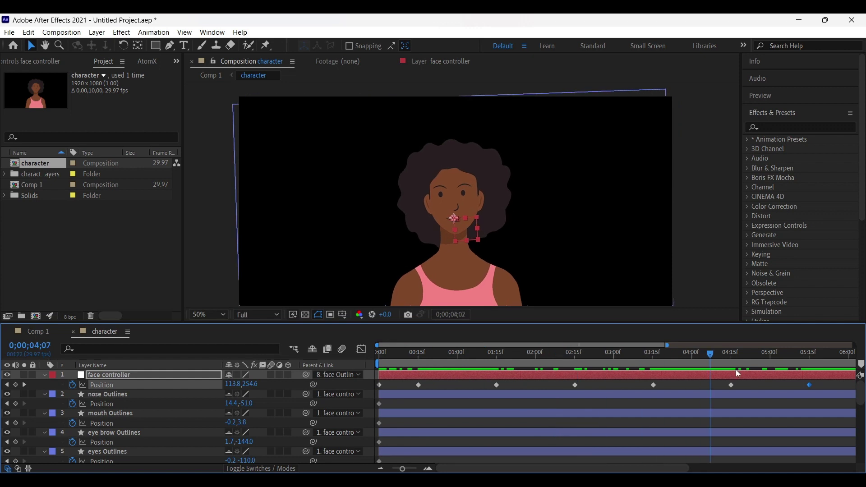
pyautogui.scroll(-2, 743, 402)
pyautogui.scroll(2, 690, 421)
pyautogui.scroll(2, 697, 256)
pyautogui.moveTo(807, 355); pyautogui.dragTo(463, 389)
# - Reveal Scale on the eyes Outlines layer and place its starting 100% keyframe at 0;00;00;00
pyautogui.scroll(-1, 168, 429)
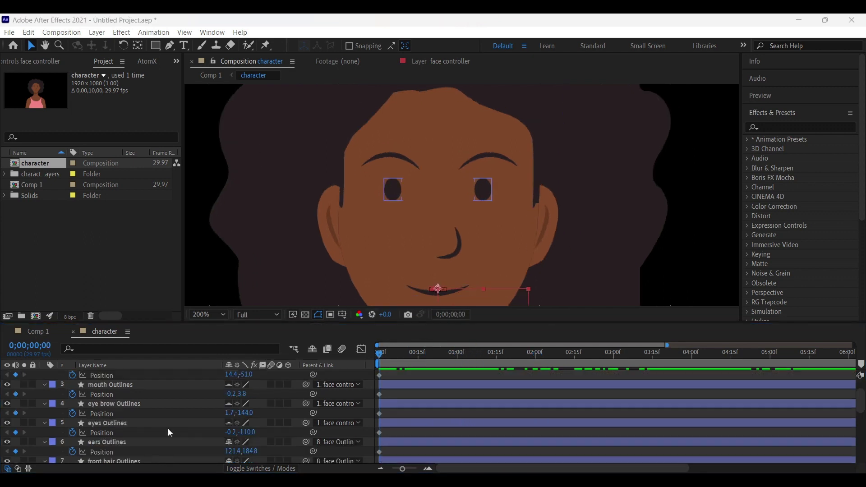
pyautogui.click(168, 425)
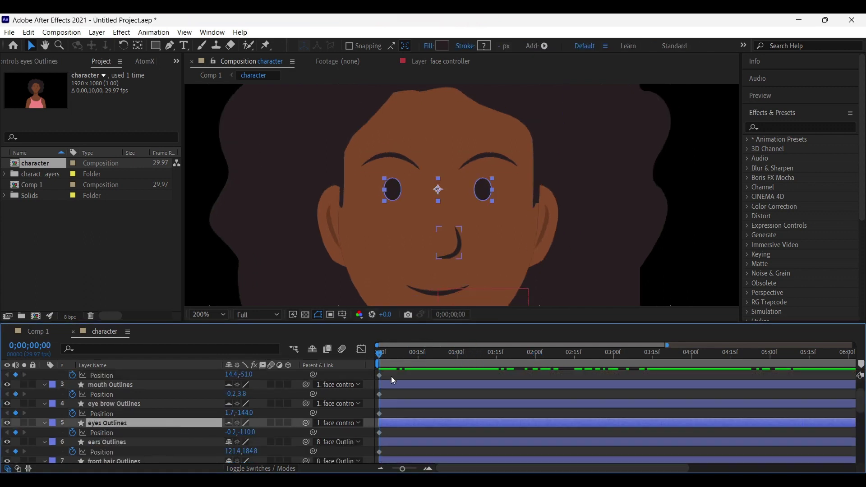
pyautogui.scroll(2, 391, 377)
pyautogui.moveTo(389, 354); pyautogui.dragTo(418, 357)
pyautogui.press('s')
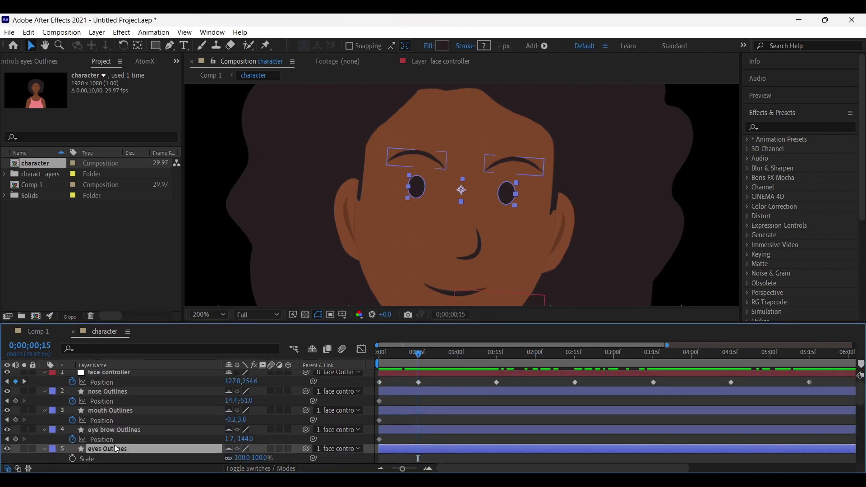
pyautogui.scroll(-1, 135, 446)
pyautogui.click(73, 430)
pyautogui.moveTo(419, 430); pyautogui.dragTo(379, 431)
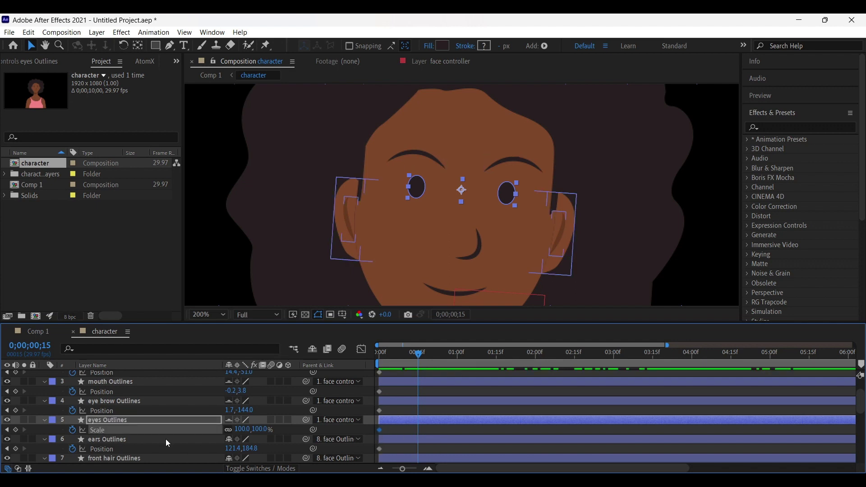
# - Keyframe the eyes' vertical scale at 26% at 0;00;00;15 and at 100% at 0;00;01;00
pyautogui.click(15, 430)
pyautogui.moveTo(262, 429); pyautogui.dragTo(212, 427)
pyautogui.scroll(1, 445, 409)
pyautogui.moveTo(443, 357); pyautogui.dragTo(456, 381)
pyautogui.scroll(-1, 480, 398)
pyautogui.click(259, 429)
pyautogui.write('100')
pyautogui.press('Return')
pyautogui.moveTo(496, 430); pyautogui.dragTo(458, 430)
# - Add eyes Scale keyframes holding 100% at about 0;00;02;00 and at 0;00;02;15
pyautogui.moveTo(461, 355); pyautogui.dragTo(578, 389)
pyautogui.click(16, 430)
pyautogui.scroll(1, 592, 391)
pyautogui.scroll(-1, 578, 389)
pyautogui.click(15, 429)
# - Keyframe the eyes' vertical scale at 20% at 0;00;03;00 and at 100% at 0;00;03;15
pyautogui.scroll(1, 580, 383)
pyautogui.moveTo(579, 356); pyautogui.dragTo(615, 355)
pyautogui.click(615, 356)
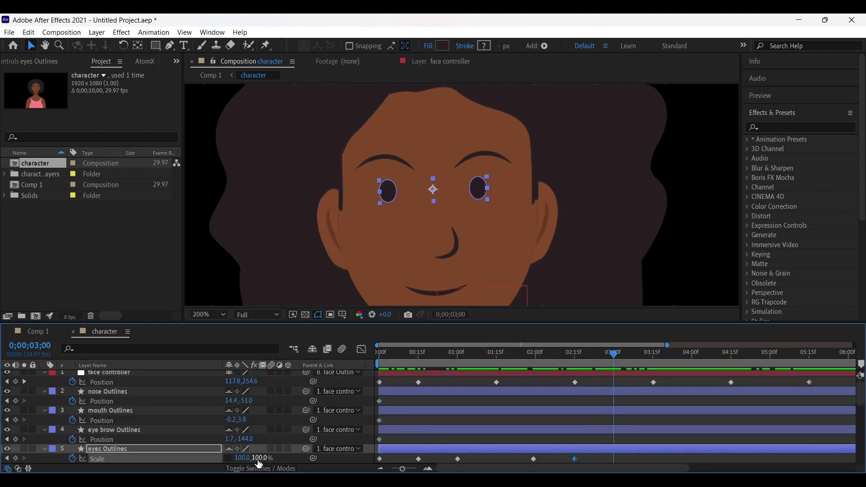
pyautogui.press('Return')
pyautogui.moveTo(620, 356); pyautogui.dragTo(654, 358)
pyautogui.scroll(-1, 244, 436)
pyautogui.click(261, 430)
pyautogui.write('100')
pyautogui.press('Return')
# - Go to 0;00;00;15 and select the eye brow Outlines layer
pyautogui.press('pagedown')
pyautogui.moveTo(380, 423); pyautogui.dragTo(421, 414)
pyautogui.click(123, 400)
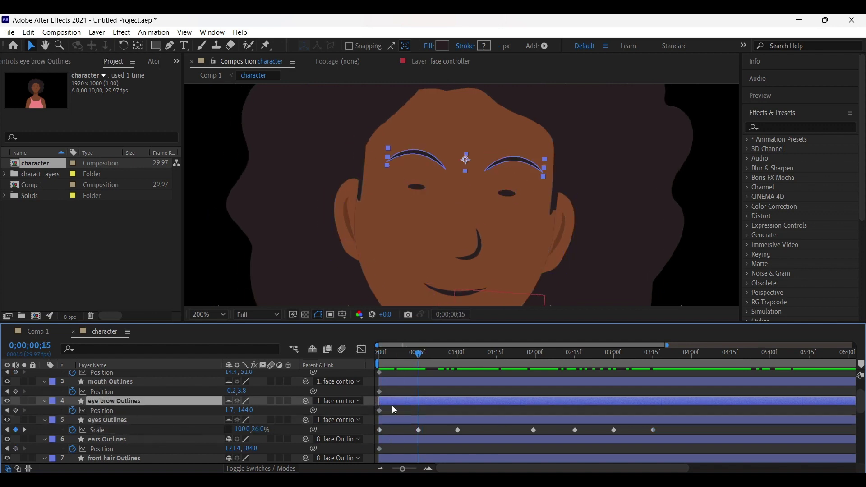
pyautogui.press('Down')
pyautogui.press('Down')
pyautogui.press('Down')
pyautogui.press('Down')
pyautogui.press('Down')
pyautogui.press('Down')
pyautogui.press('Down')
pyautogui.press('Down')
pyautogui.press('Down')
pyautogui.press('Down')
pyautogui.press('Up')
pyautogui.press('Up')
pyautogui.press('Up')
pyautogui.press('Up')
pyautogui.press('Up')
pyautogui.press('Up')
pyautogui.press('Up')
pyautogui.press('Up')
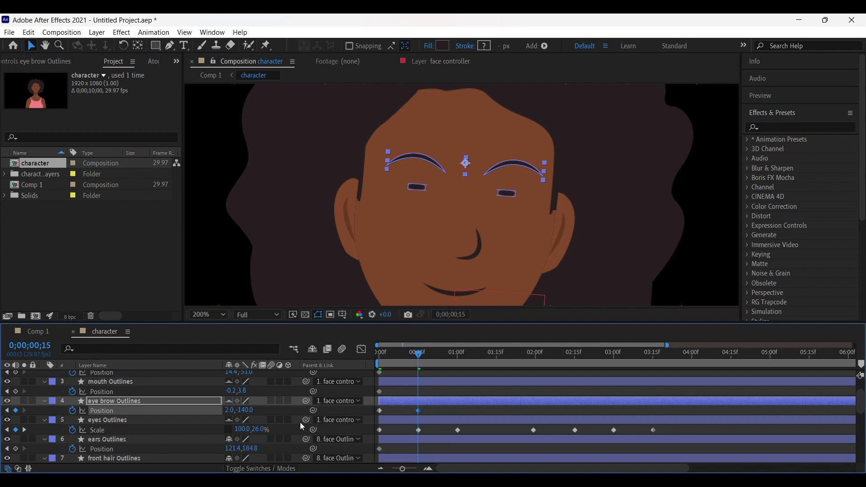
pyautogui.press('Delete')
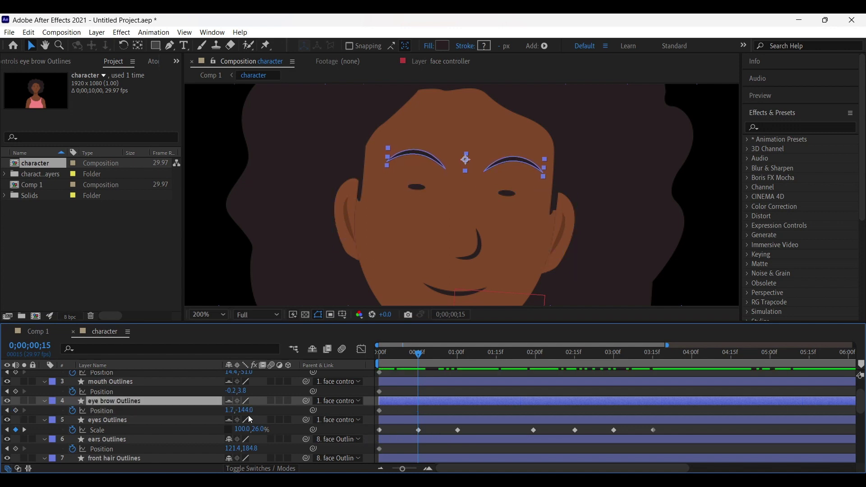
# - Set the eye brow Outlines layer's Y position to -136 at 0;00;00;15
pyautogui.click(251, 412)
pyautogui.click(284, 412)
pyautogui.moveTo(249, 412); pyautogui.dragTo(253, 412)
pyautogui.click(250, 411)
pyautogui.click(301, 435)
pyautogui.click(250, 411)
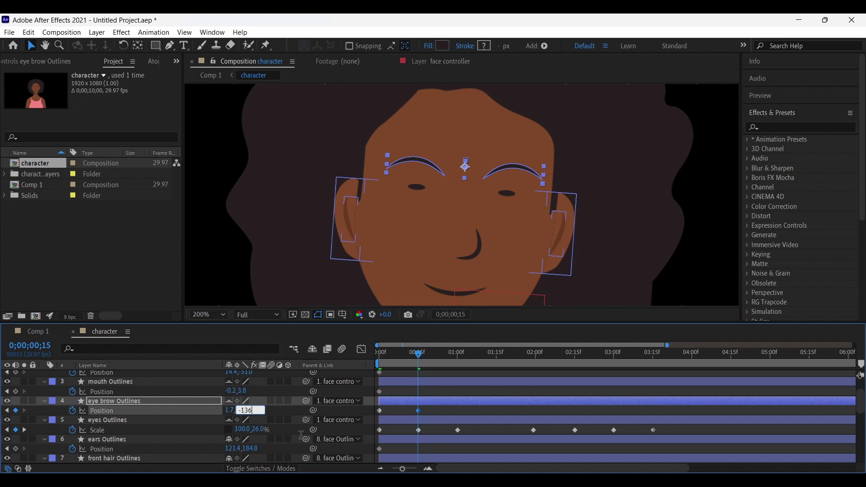
pyautogui.click(301, 435)
# - Set the eyebrows' Y position to -144 at 0;00;01;00 and play back the blink
pyautogui.moveTo(423, 359); pyautogui.dragTo(406, 368)
pyautogui.click(250, 411)
pyautogui.write('-144')
pyautogui.press('Return')
pyautogui.press('space')
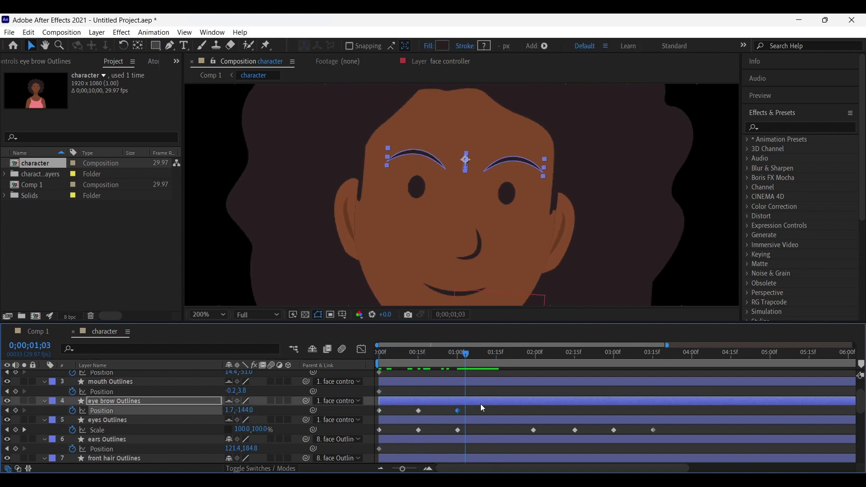
pyautogui.press('space')
# - Add eyebrow Position keyframes holding Y at -144 at about 0;00;02;00 and at 0;00;02;15
pyautogui.click(15, 410)
pyautogui.moveTo(533, 364); pyautogui.dragTo(614, 361)
pyautogui.click(15, 411)
# - Keyframe the eyebrows' Y position at -136 at 0;00;03;00 and at -144 at 0;00;03;15
pyautogui.click(245, 411)
pyautogui.write('-13')
pyautogui.press('Return')
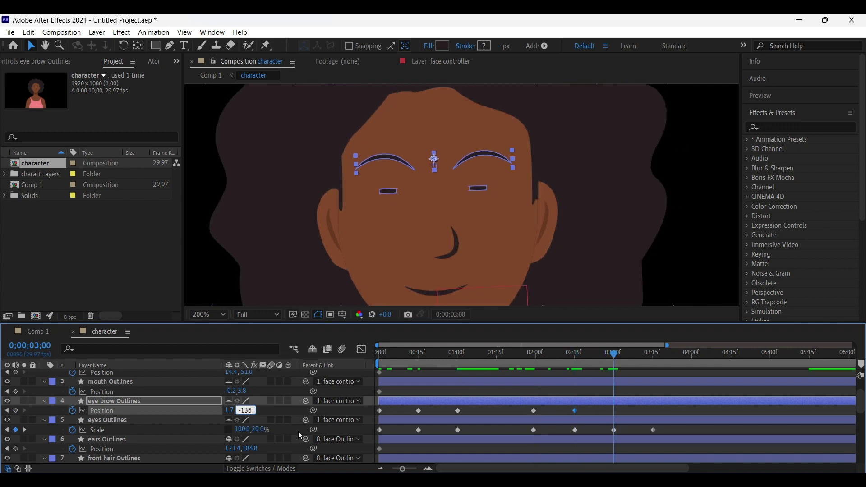
pyautogui.click(654, 356)
pyautogui.click(247, 410)
pyautogui.write('-144')
pyautogui.press('Return')
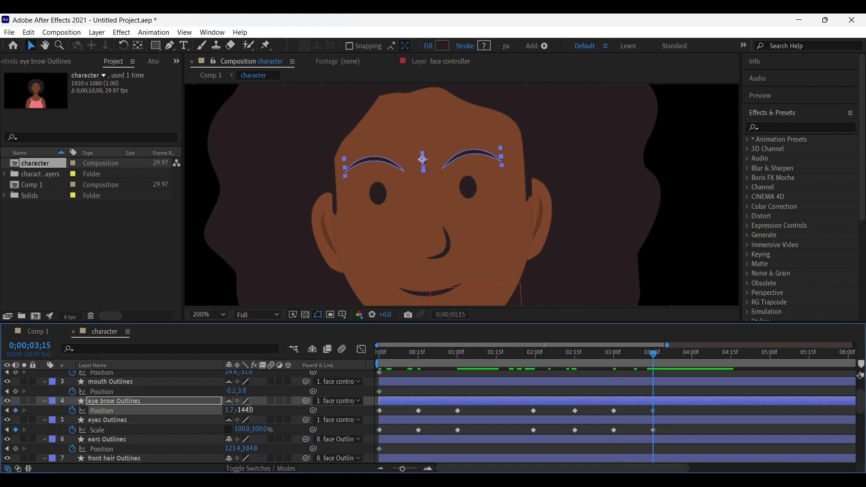
# - Scrub and play back the timeline to check the eyebrow and blink animation
pyautogui.moveTo(653, 356); pyautogui.dragTo(649, 395)
pyautogui.press('space')
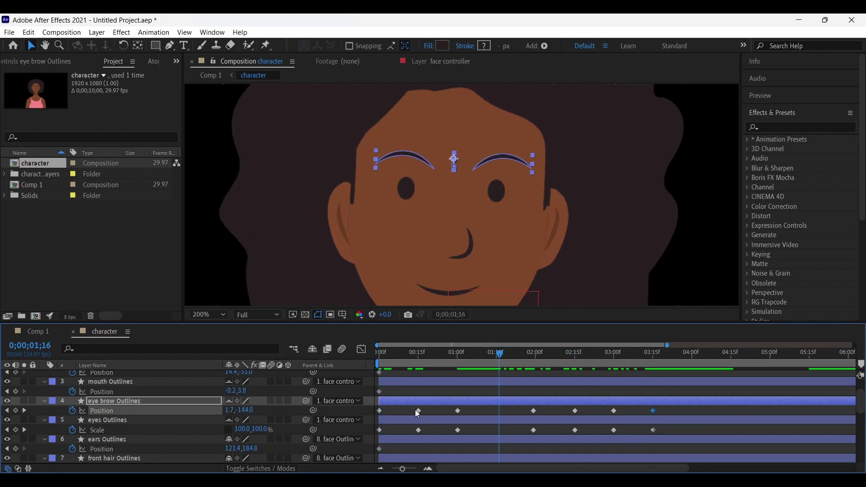
pyautogui.scroll(2, 163, 443)
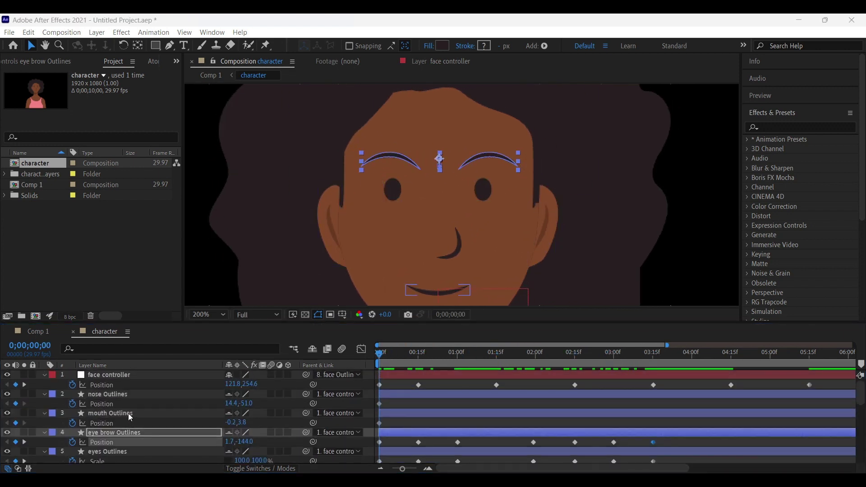
# - Reveal Scale on the mouth Outlines layer at 0;00;00;15 and set its horizontal scale to 75%
pyautogui.click(128, 413)
pyautogui.press('pagedown')
pyautogui.press('pagedown')
pyautogui.press('pagedown')
pyautogui.press('pagedown')
pyautogui.press('pagedown')
pyautogui.press('pagedown')
pyautogui.press('pagedown')
pyautogui.press('pagedown')
pyautogui.press('pagedown')
pyautogui.press('pagedown')
pyautogui.press('pagedown')
pyautogui.press('pagedown')
pyautogui.press('pagedown')
pyautogui.press('pagedown')
pyautogui.press('pagedown')
pyautogui.press('s')
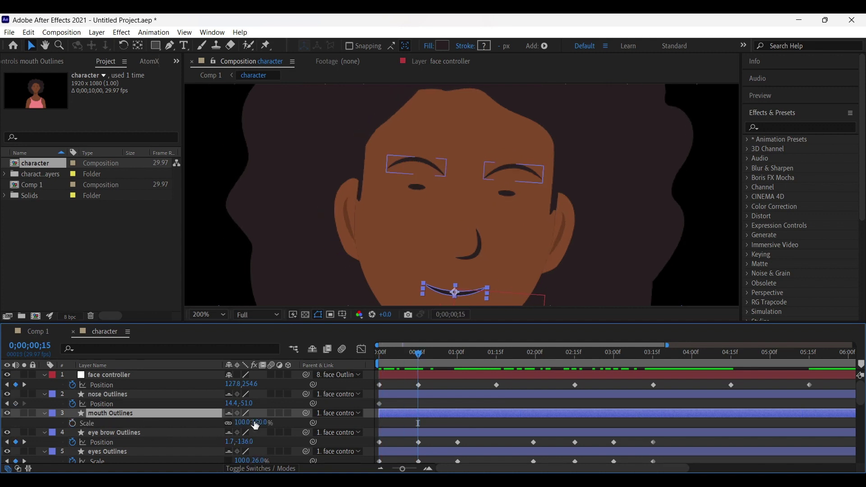
pyautogui.moveTo(245, 425); pyautogui.dragTo(240, 425)
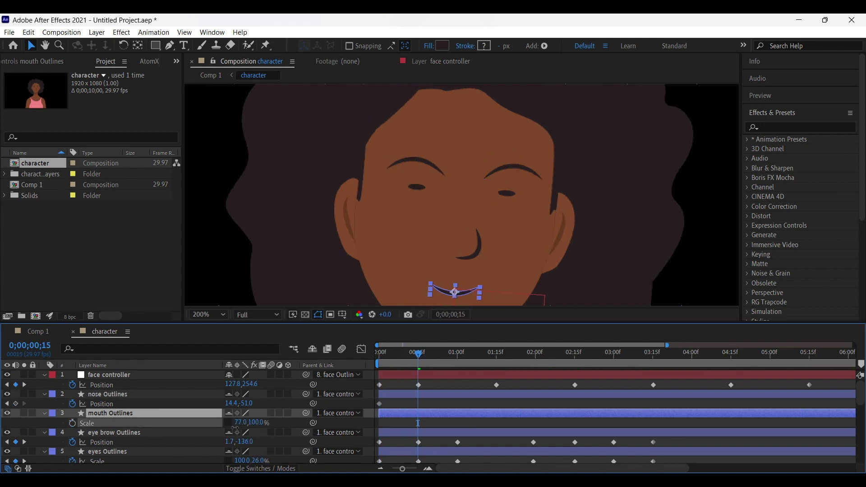
pyautogui.click(237, 424)
pyautogui.write('75')
pyautogui.press('Return')
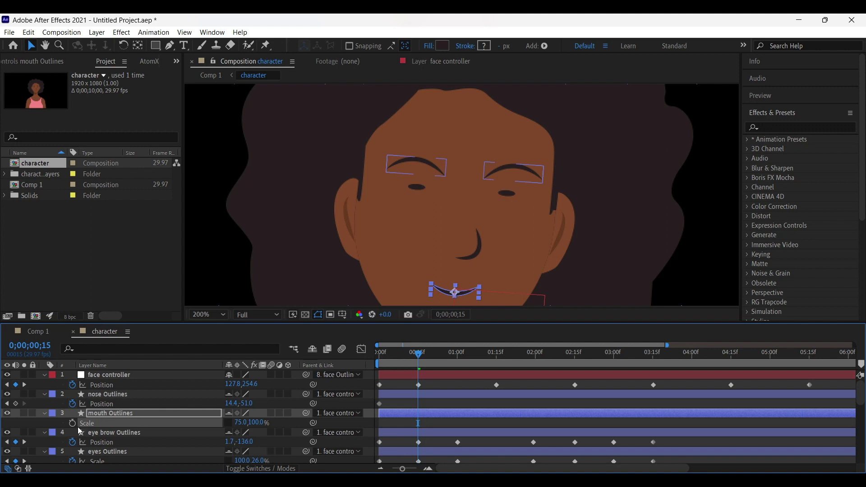
# - Keyframe the mouth's Scale at 0;00;00;00, 0;00;00;15 and 0;00;01;00, entering a horizontal scale of 100% at 0;00;01;00
pyautogui.press('Home')
pyautogui.moveTo(404, 362); pyautogui.dragTo(457, 376)
pyautogui.click(240, 424)
pyautogui.write('100')
pyautogui.press('Return')
# - Add mouth Scale keyframes holding 100% at about 0;00;02;00 and at 0;00;02;15
pyautogui.moveTo(513, 373); pyautogui.dragTo(534, 399)
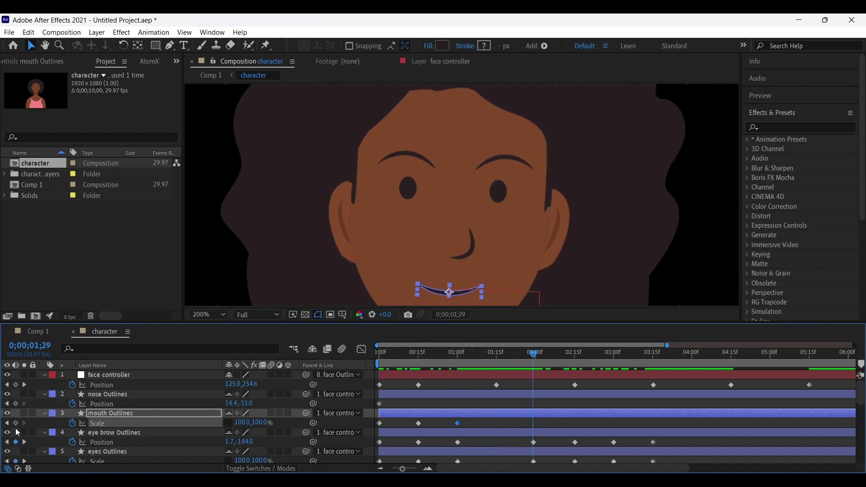
pyautogui.moveTo(534, 353); pyautogui.dragTo(575, 362)
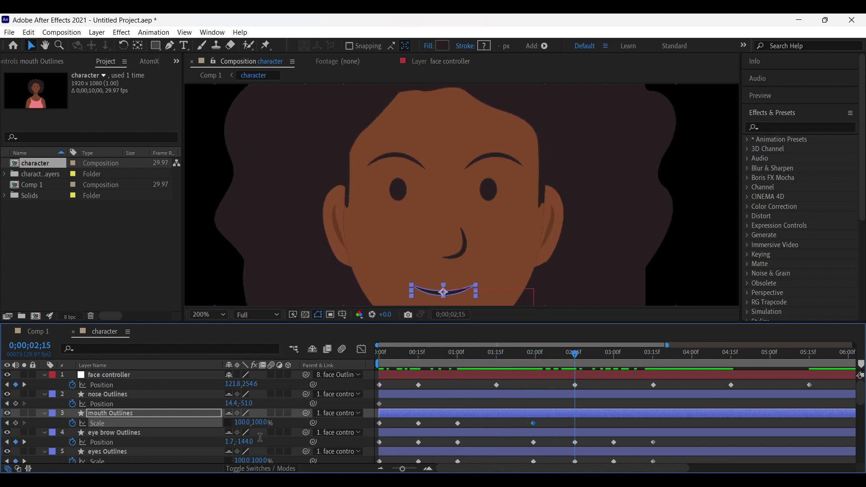
pyautogui.click(15, 424)
# - Keyframe the mouth's horizontal scale at 75% at 0;00;03;00 and add another Scale keyframe at 0;00;03;15
pyautogui.click(613, 364)
pyautogui.click(243, 422)
pyautogui.write('75')
pyautogui.press('Return')
# - Set the mouth's horizontal scale to 75% while reviewing the first second of animation, and return to 0;00;00;00
pyautogui.moveTo(648, 362); pyautogui.dragTo(460, 380)
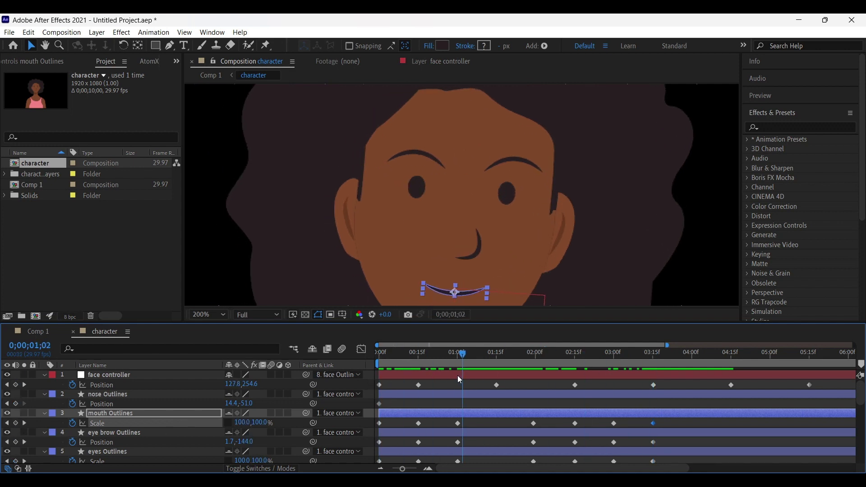
pyautogui.click(242, 423)
pyautogui.write('75')
pyautogui.press('Return')
pyautogui.moveTo(457, 363); pyautogui.dragTo(375, 381)
pyautogui.scroll(-4, 467, 226)
# - End the work area just past 0;00;03;15 and play back the complete face animation
pyautogui.click(681, 366)
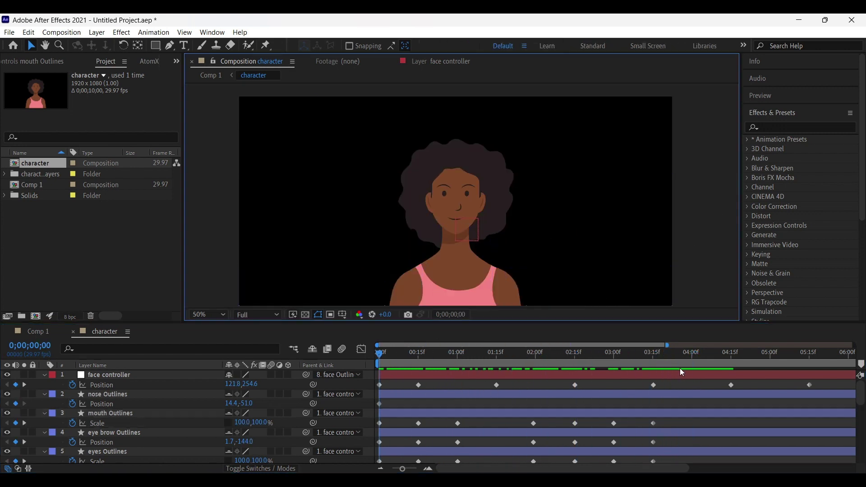
pyautogui.click(624, 389)
pyautogui.moveTo(680, 357); pyautogui.dragTo(656, 394)
pyautogui.click(664, 359)
pyautogui.press('n')
pyautogui.press('space')
pyautogui.press('space')
pyautogui.press('space')
pyautogui.press('space')
# - Open Comp 1 and play back the animated character on its white background
pyautogui.click(30, 332)
pyautogui.click(257, 318)
pyautogui.click(252, 343)
pyautogui.scroll(2, 597, 200)
pyautogui.press('space')
pyautogui.moveTo(587, 172); pyautogui.dragTo(585, 218)
pyautogui.press('v')
pyautogui.press(',')
pyautogui.press(',')
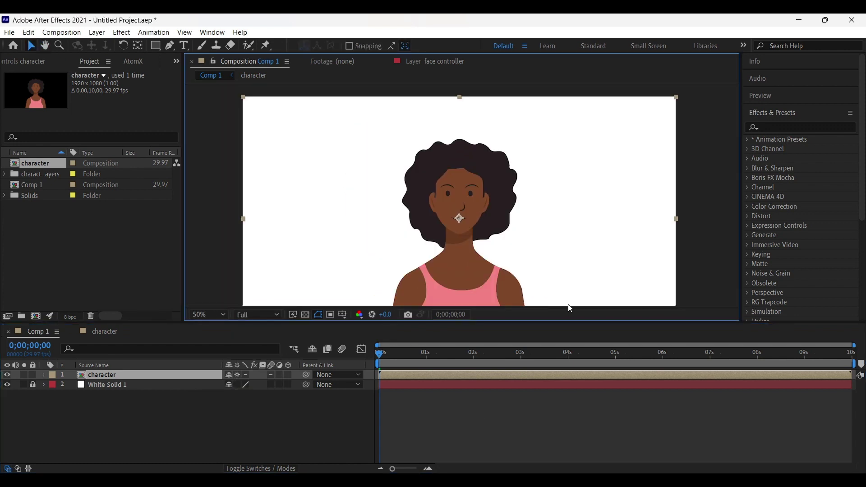
pyautogui.moveTo(402, 355); pyautogui.dragTo(354, 396)
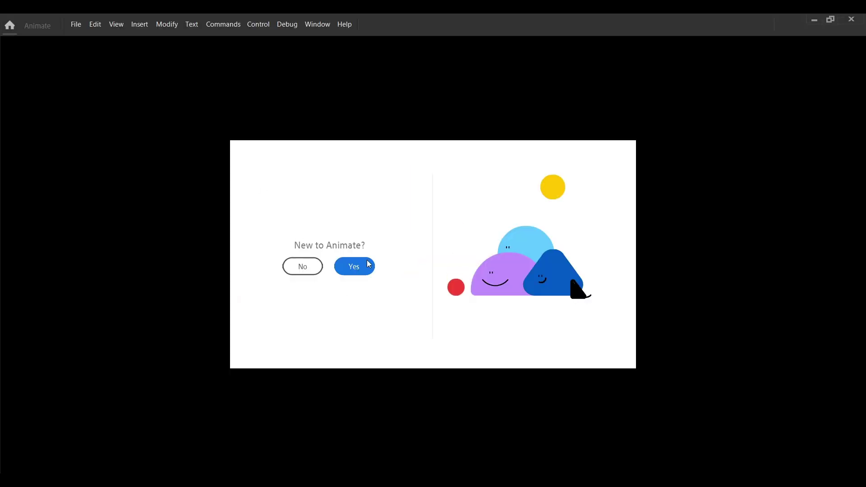
# - In Adobe Animate, answer Yes to being new, sample the intro video, and skip the hands-on tutorials
pyautogui.click(359, 266)
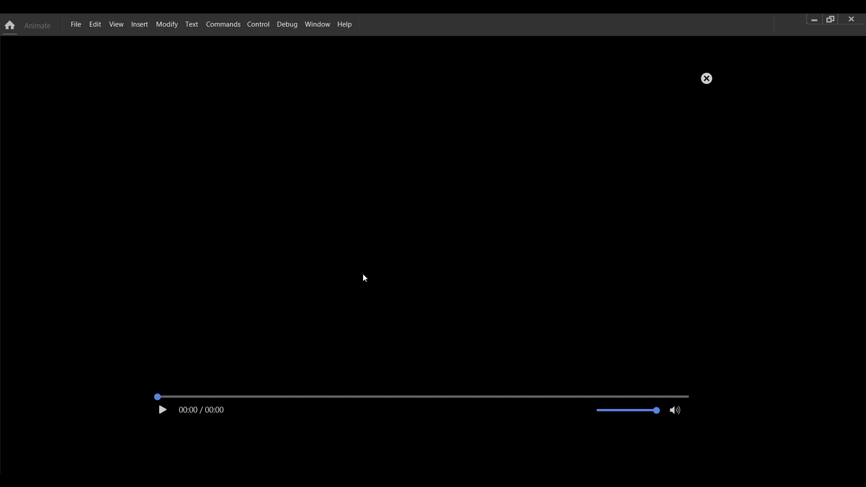
pyautogui.click(162, 410)
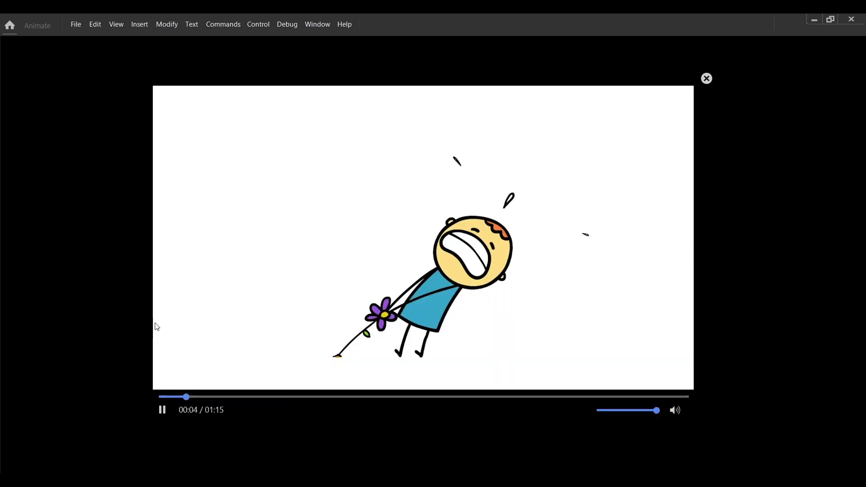
pyautogui.click(707, 78)
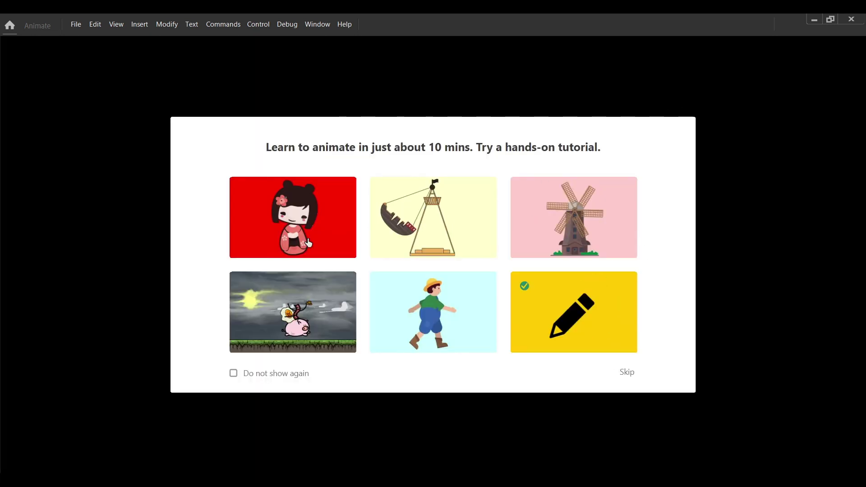
pyautogui.click(632, 373)
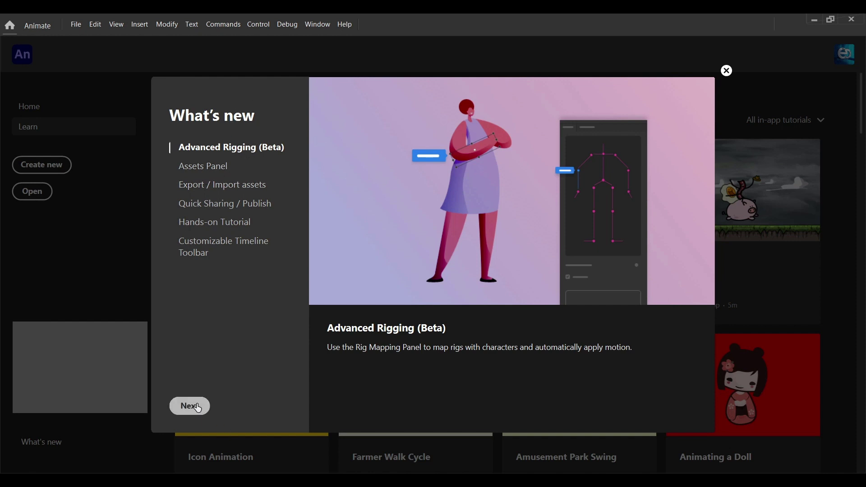
# - Go through all the What's new pages to the end and skip the hands-on tutorial offer
pyautogui.click(190, 406)
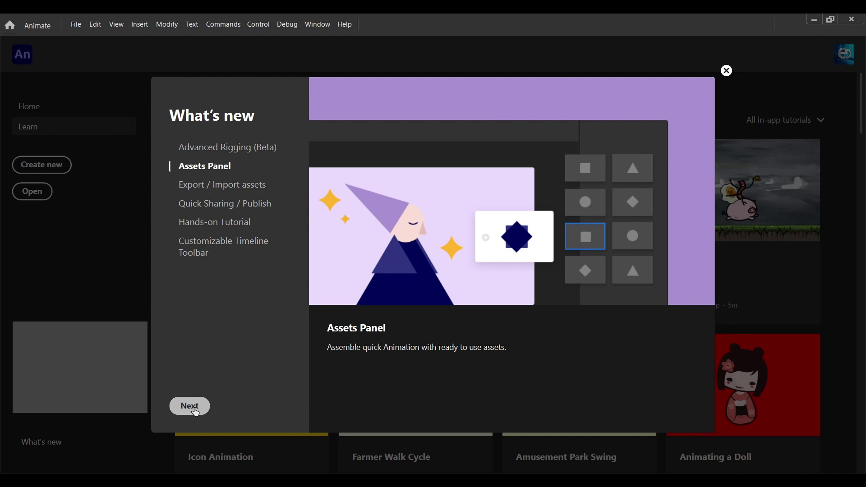
pyautogui.click(193, 411)
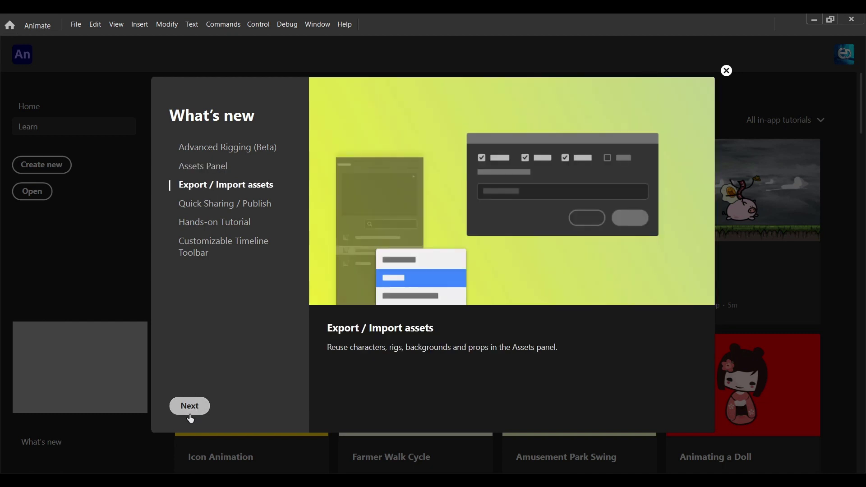
pyautogui.click(191, 412)
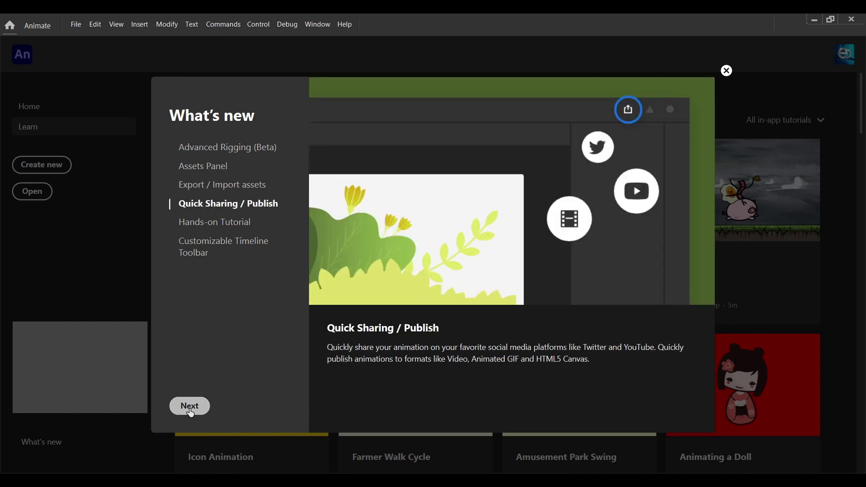
pyautogui.click(192, 413)
pyautogui.click(191, 413)
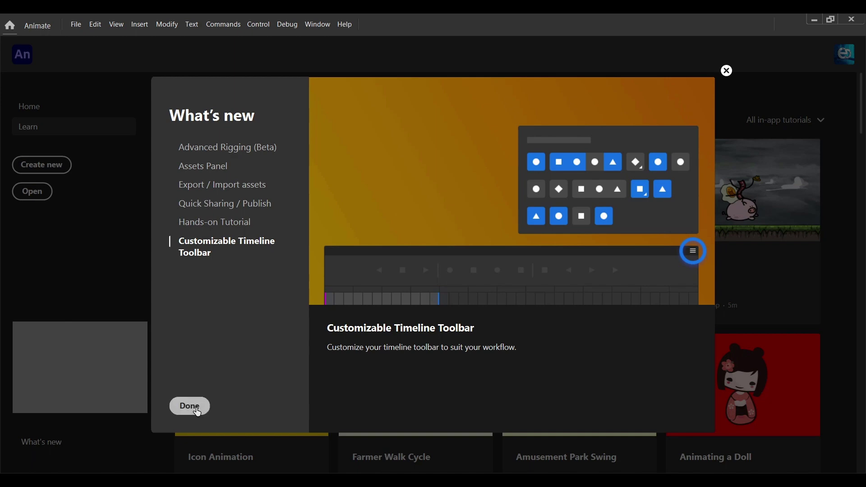
pyautogui.click(205, 402)
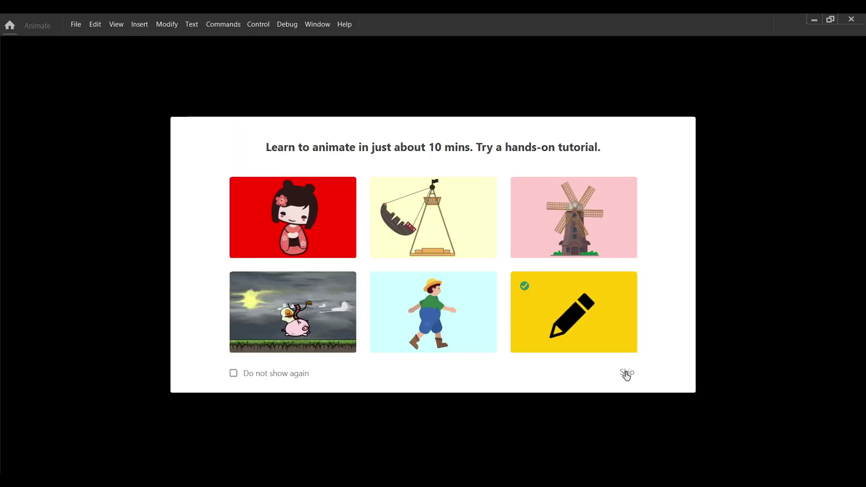
pyautogui.click(627, 372)
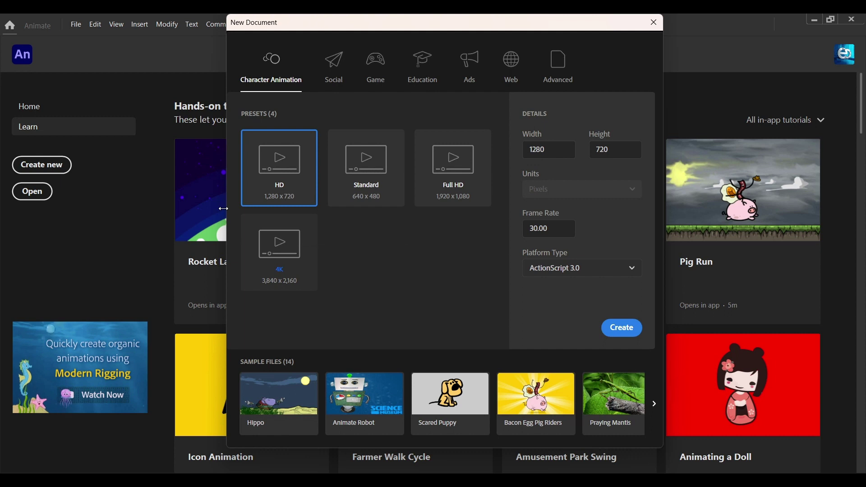
# - Create a Character Animation document with the HD preset, 1280 x 720 at 30 fps, for ActionScript 3.0
pyautogui.click(335, 77)
pyautogui.click(375, 77)
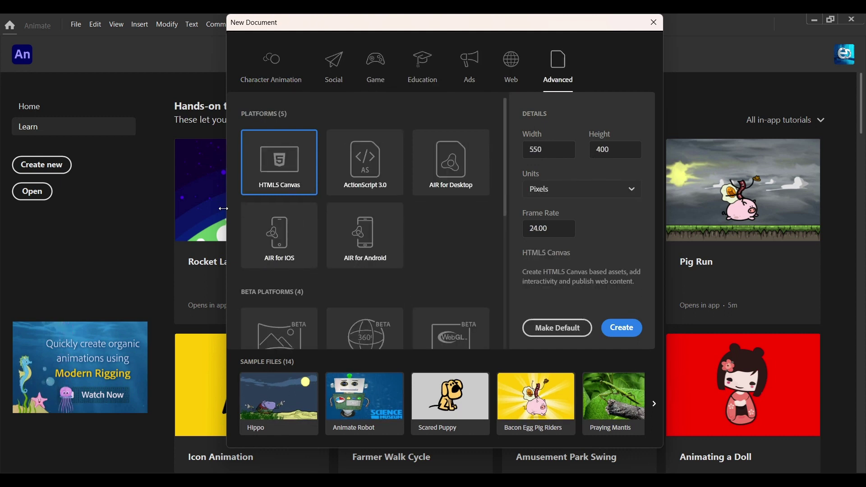
pyautogui.click(276, 58)
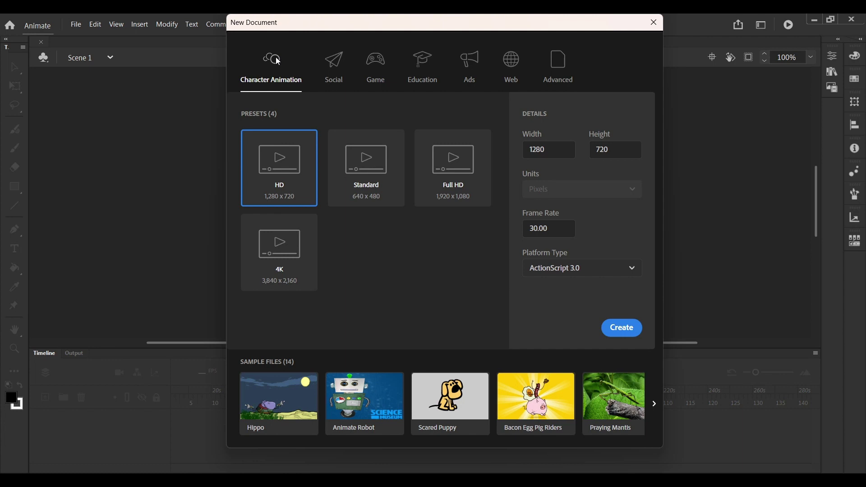
pyautogui.press('Return')
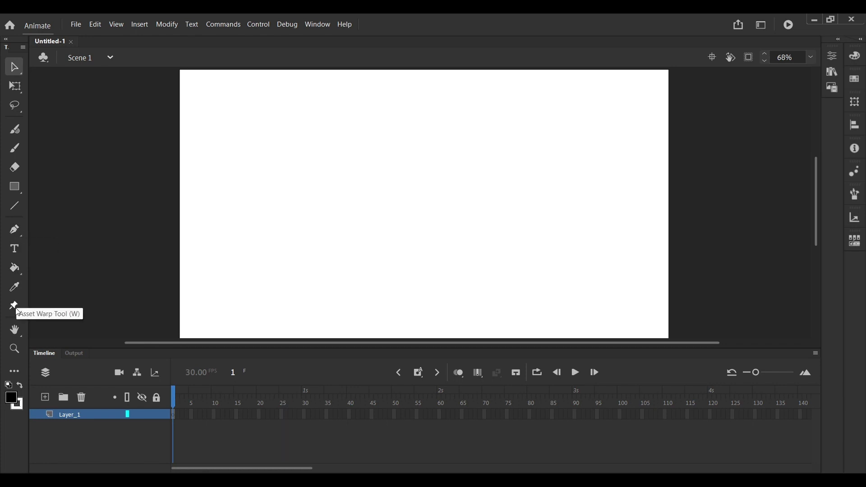
# - Look over the additional tools that can be added, and rename Layer_1 to "one"
pyautogui.click(15, 375)
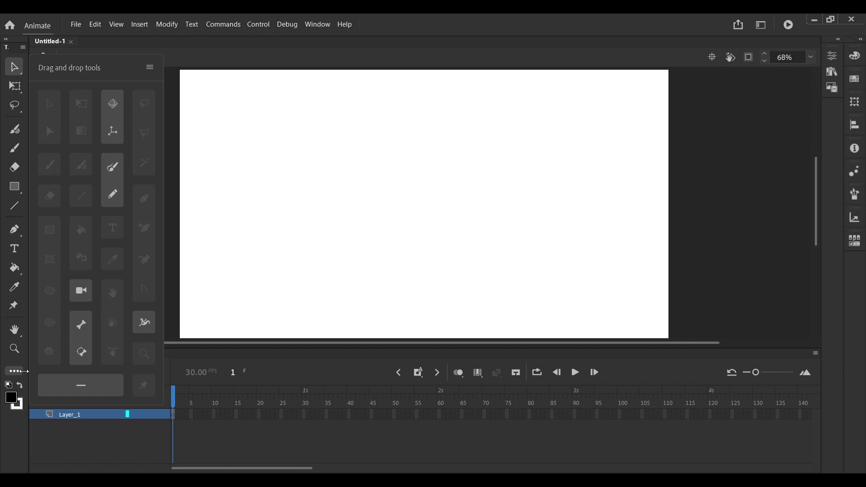
pyautogui.click(16, 371)
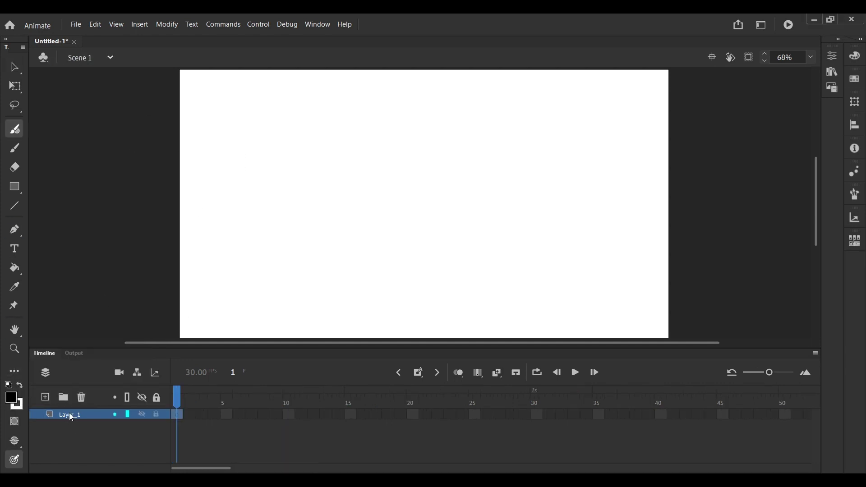
pyautogui.doubleClick(71, 418)
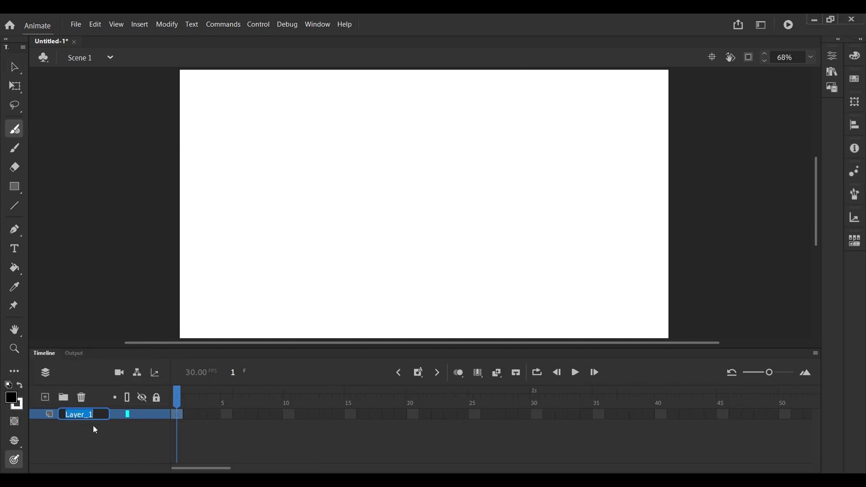
pyautogui.write('one')
pyautogui.press('Return')
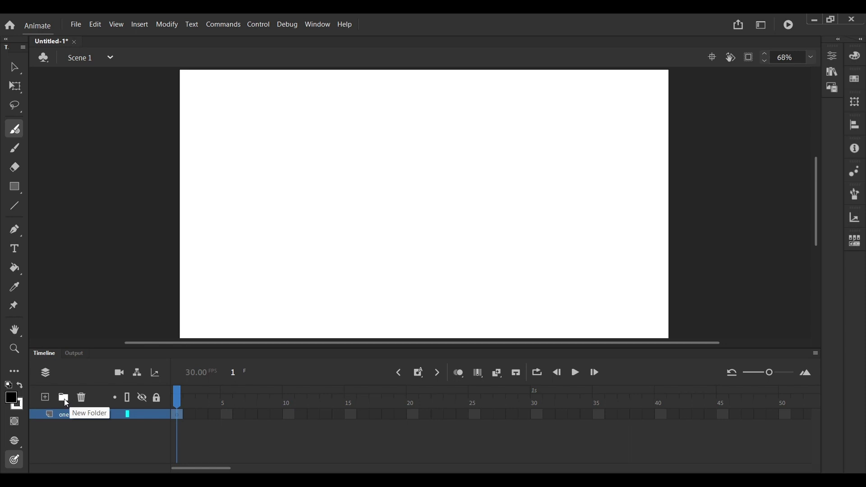
# - Try adding a second layer and grouping both layers in a folder, and undo these additions
pyautogui.click(45, 398)
pyautogui.keyDown('shift'); pyautogui.click(72, 427); pyautogui.keyUp('shift')
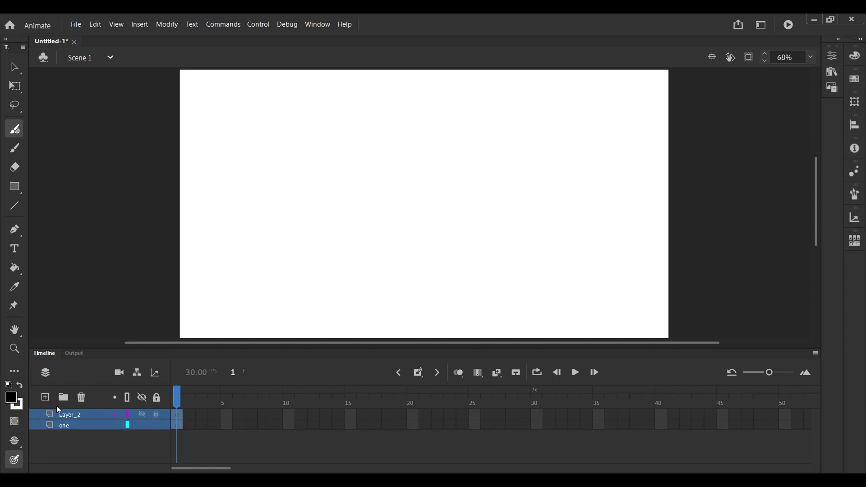
pyautogui.click(63, 398)
pyautogui.hotkey('ctrl', 'z')
pyautogui.hotkey('ctrl', 'z')
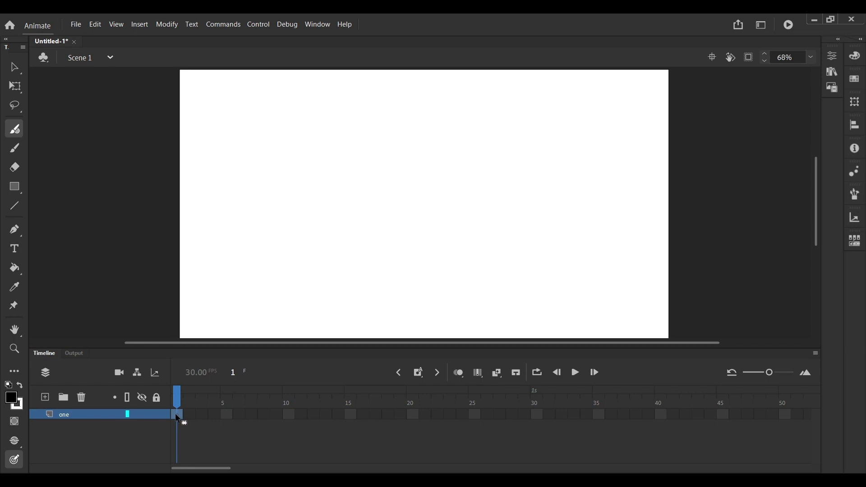
# - Insert a blank keyframe at frame 2 and a keyframe at frame 3 of layer "one"
pyautogui.click(140, 25)
pyautogui.moveTo(253, 93)
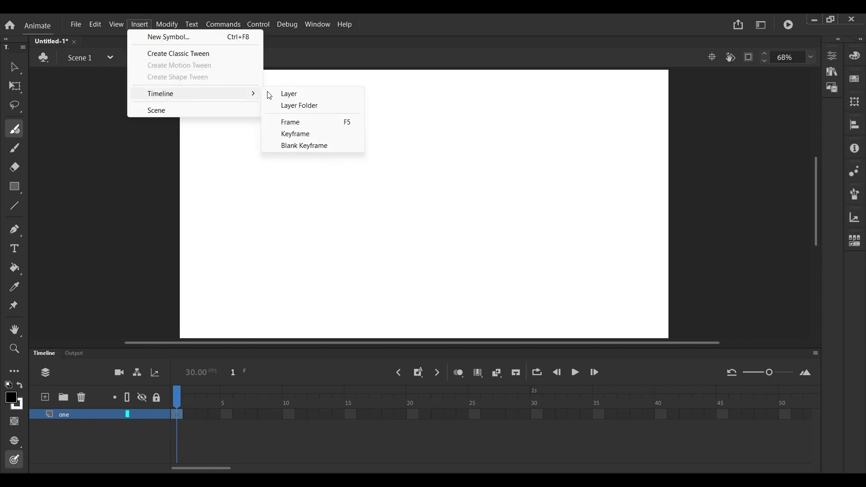
pyautogui.click(294, 146)
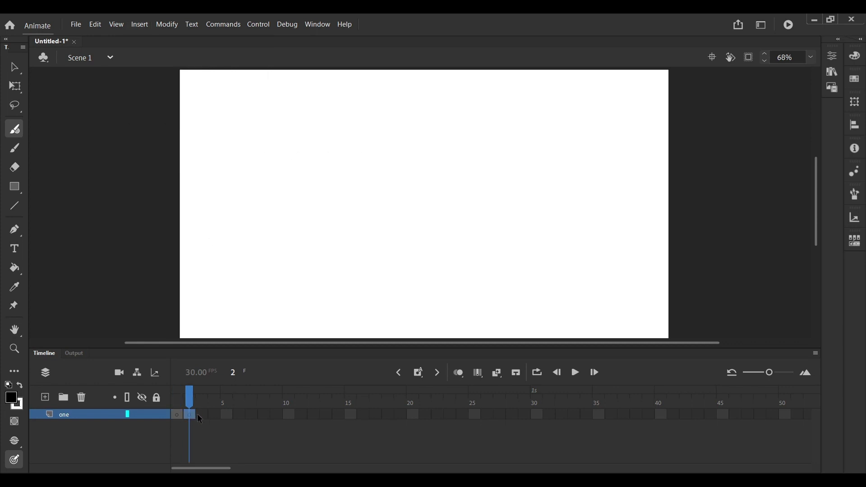
pyautogui.click(140, 25)
pyautogui.moveTo(194, 94)
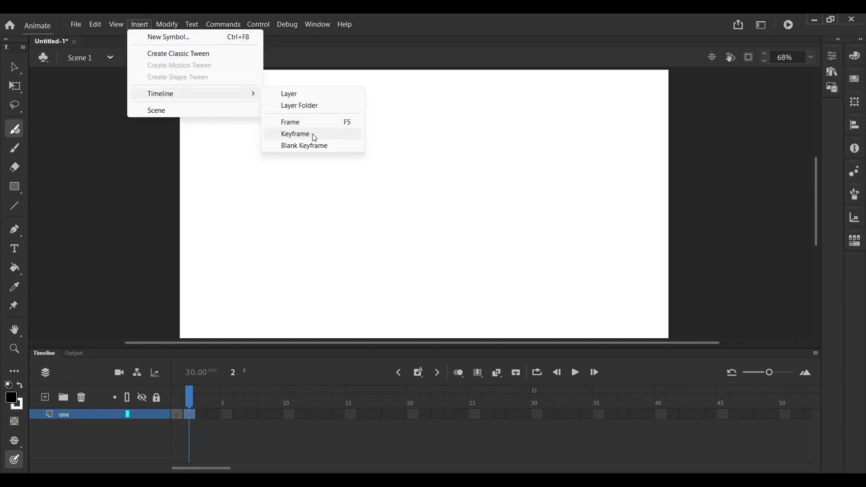
pyautogui.click(315, 134)
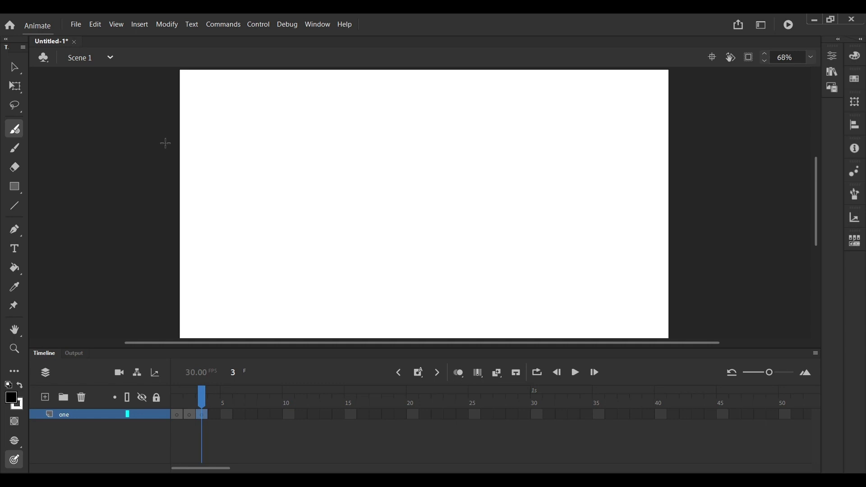
# - Try sketching a rough double oval on frame 3 and extending it with an extra frame, and undo both
pyautogui.moveTo(395, 167); pyautogui.dragTo(325, 163)
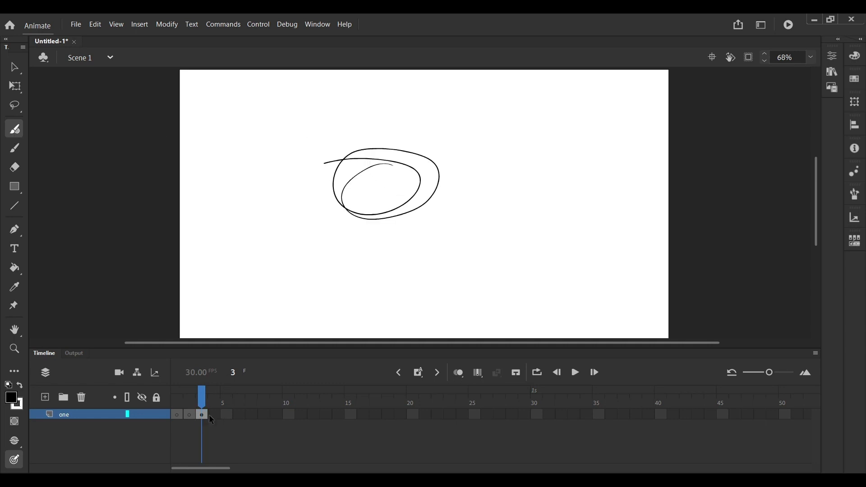
pyautogui.click(139, 24)
pyautogui.moveTo(255, 93)
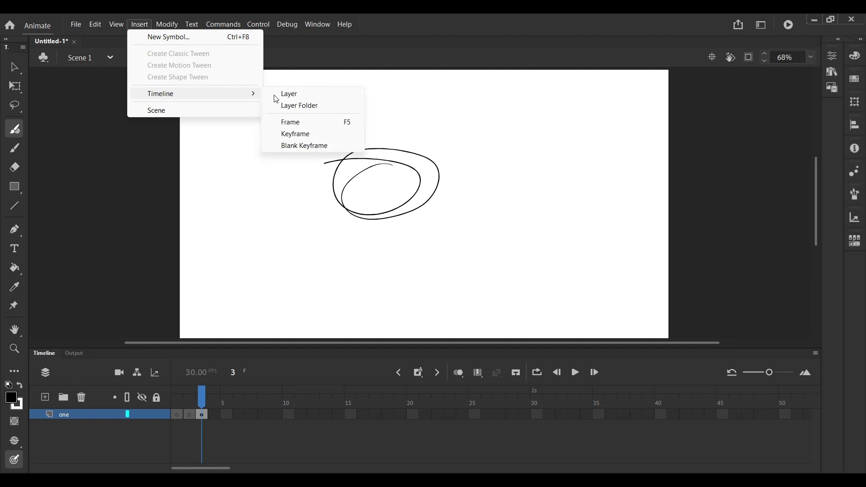
pyautogui.click(305, 122)
pyautogui.moveTo(214, 396); pyautogui.dragTo(201, 397)
pyautogui.hotkey('ctrl', 'z')
pyautogui.hotkey('ctrl', 'z')
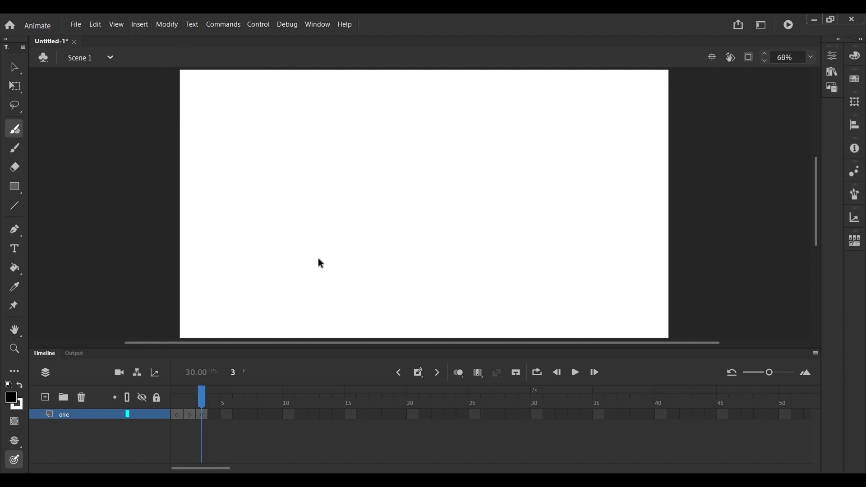
# - Insert a frame after each of the three empty keyframes so each lasts two frames, and return to frame 1
pyautogui.click(174, 415)
pyautogui.click(144, 30)
pyautogui.moveTo(224, 97)
pyautogui.click(321, 122)
pyautogui.click(143, 27)
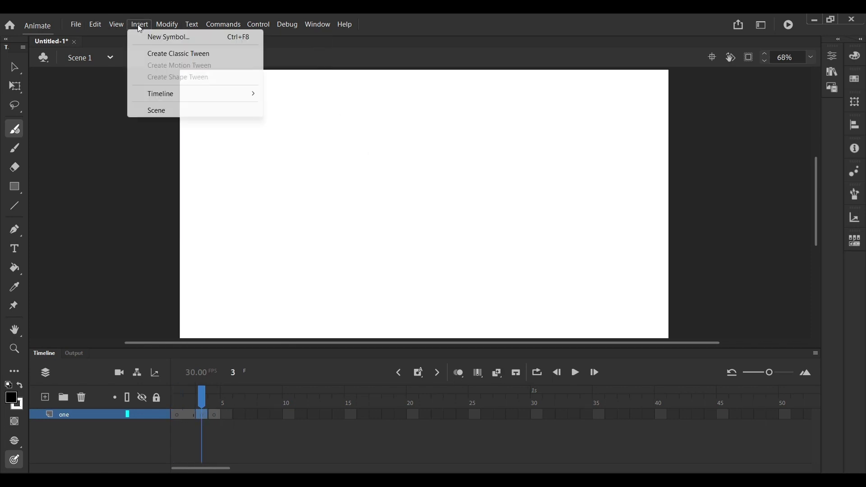
pyautogui.click(306, 119)
pyautogui.click(143, 25)
pyautogui.moveTo(236, 95)
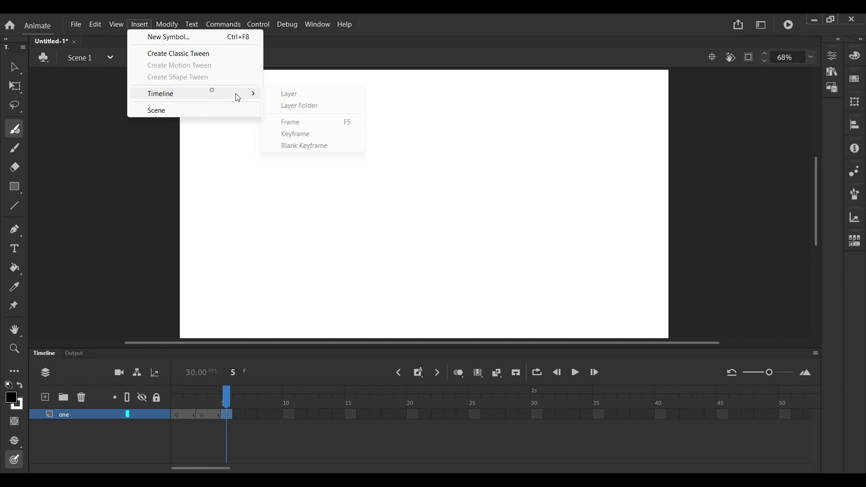
pyautogui.click(303, 124)
pyautogui.click(192, 397)
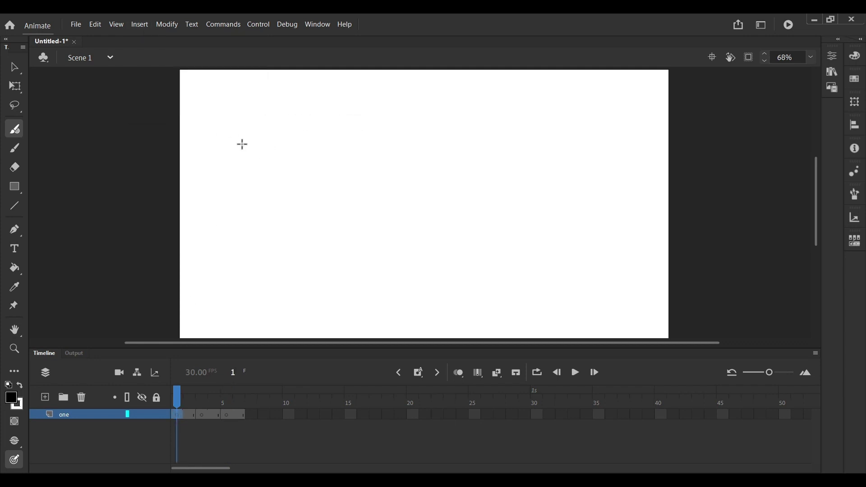
# - Draw a rough oval on each keyframe at frames 1, 3 and 5 in different stage positions, and play the animation
pyautogui.moveTo(229, 126); pyautogui.dragTo(225, 134)
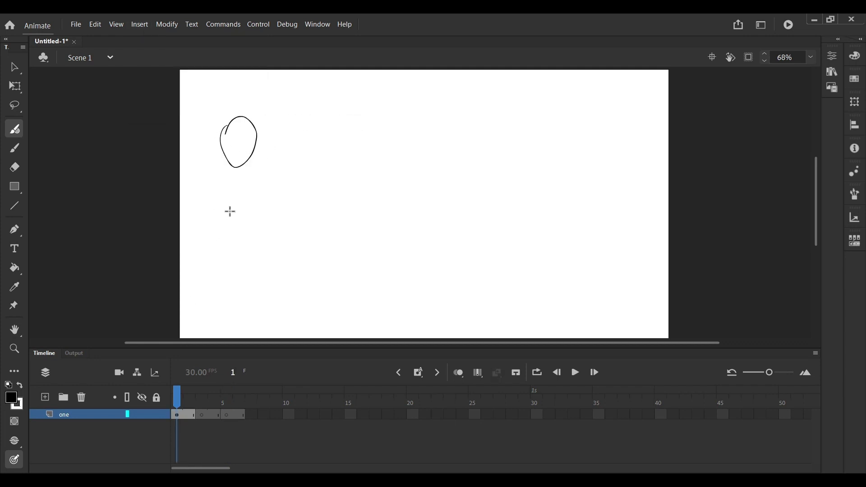
pyautogui.click(201, 415)
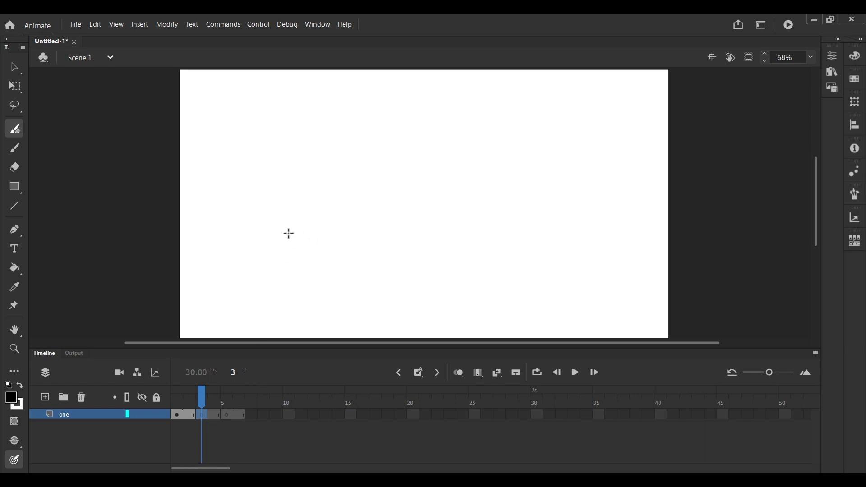
pyautogui.moveTo(297, 231); pyautogui.dragTo(294, 233)
pyautogui.click(228, 419)
pyautogui.moveTo(399, 138); pyautogui.dragTo(381, 152)
pyautogui.press('Return')
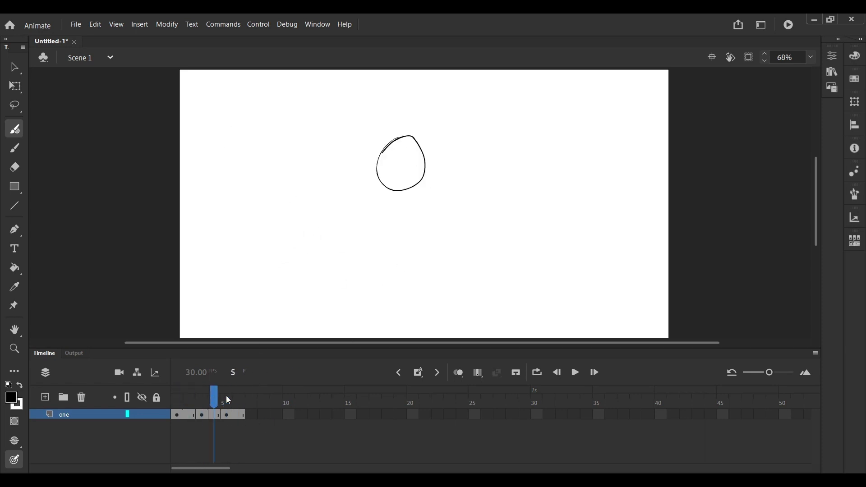
# - Turn on onion skinning and play the three-oval animation
pyautogui.click(457, 374)
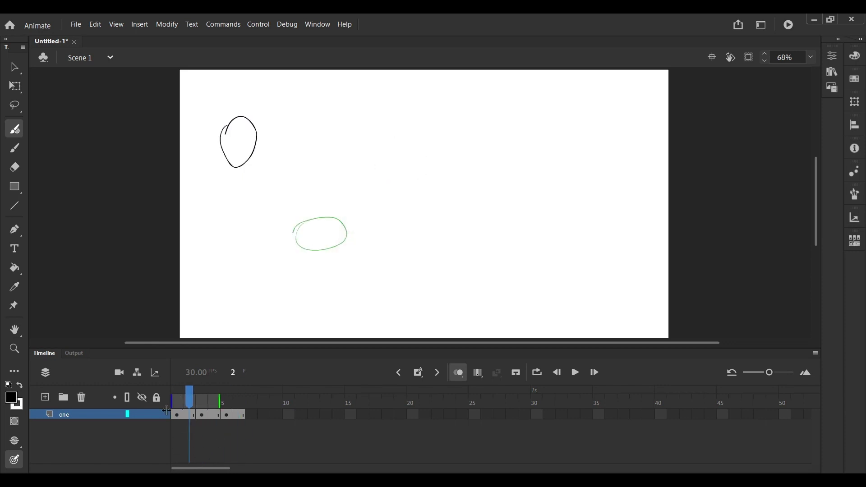
pyautogui.click(575, 373)
pyautogui.click(573, 375)
# - Insert a keyframe at frame 2 and replace its drawing with an in-between oval midway between the ovals of frames 1 and 3
pyautogui.click(190, 414)
pyautogui.click(138, 26)
pyautogui.moveTo(184, 95)
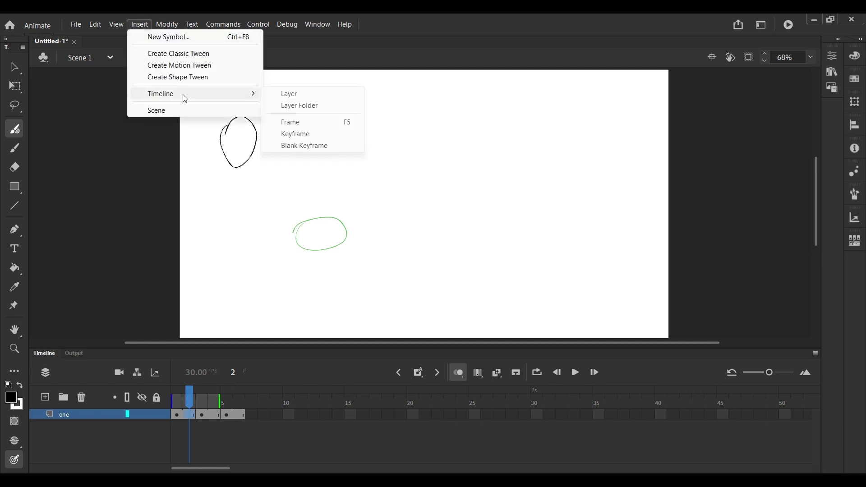
pyautogui.click(296, 134)
pyautogui.moveTo(191, 398); pyautogui.dragTo(194, 412)
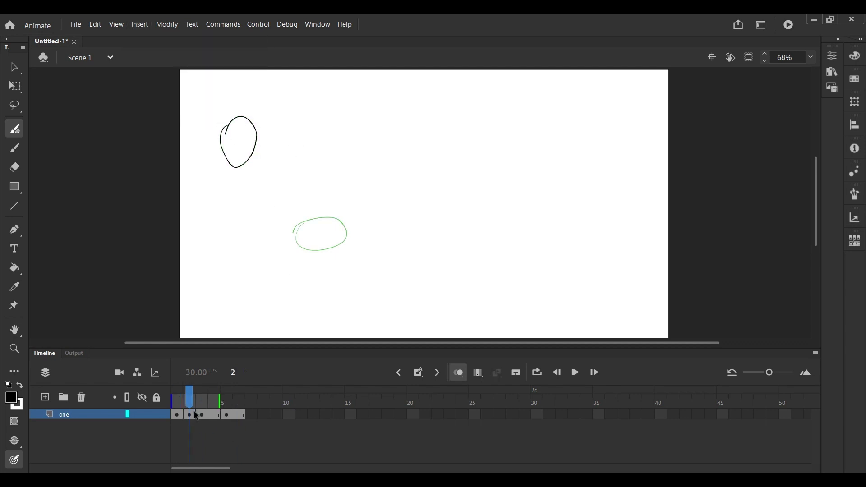
pyautogui.moveTo(251, 195); pyautogui.dragTo(280, 185)
pyautogui.press('Delete')
pyautogui.moveTo(251, 181); pyautogui.dragTo(263, 175)
pyautogui.press(',')
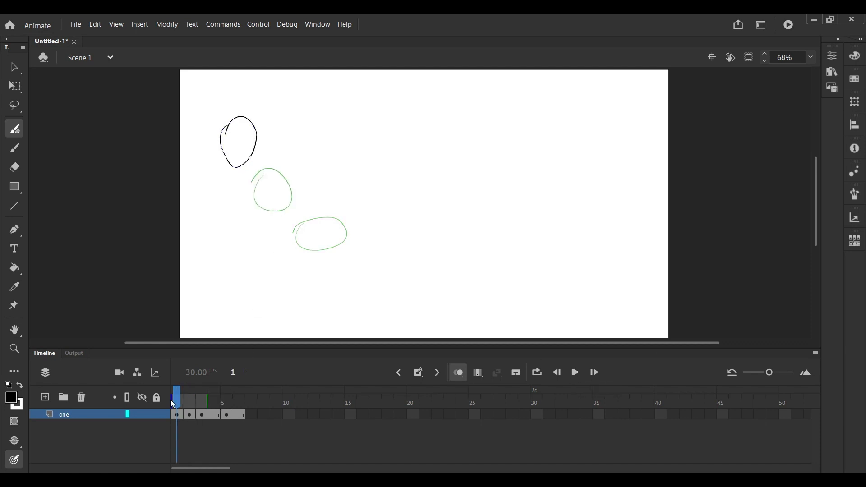
# - Insert a blank keyframe at frame 4 and draw an in-between oval between the ovals of frames 3 and 5
pyautogui.press('.')
pyautogui.press('.')
pyautogui.press('.')
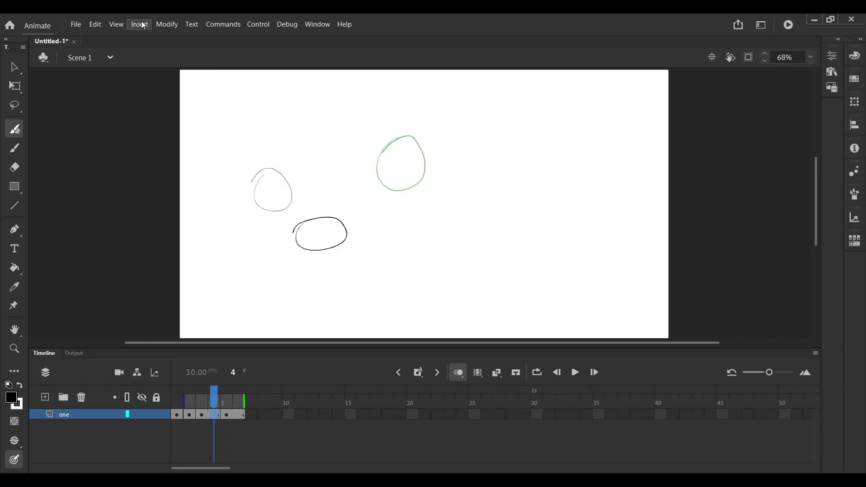
pyautogui.click(144, 23)
pyautogui.moveTo(199, 91)
pyautogui.click(316, 137)
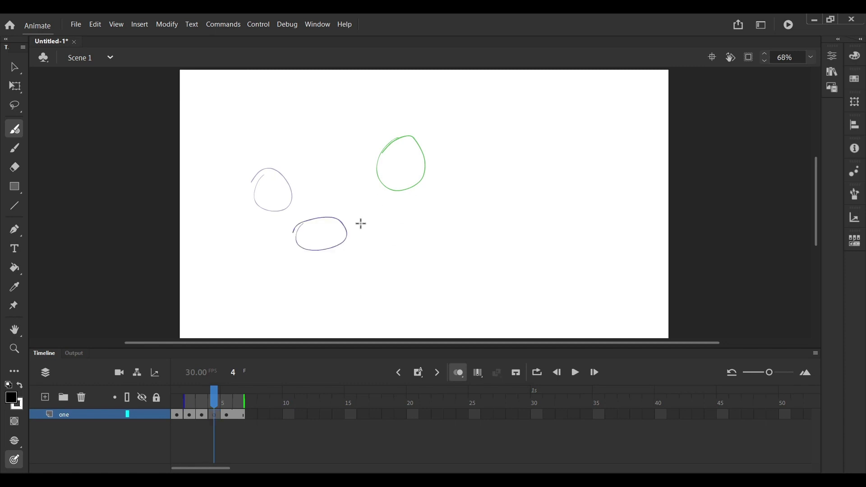
pyautogui.moveTo(370, 173); pyautogui.dragTo(348, 183)
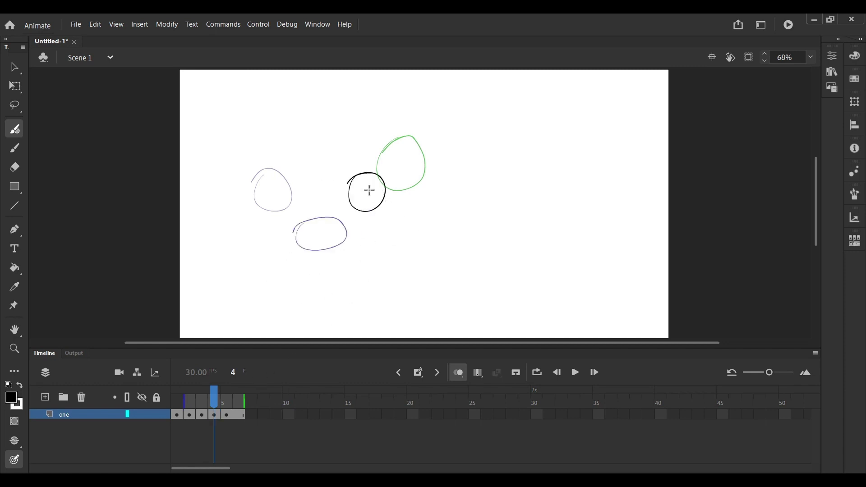
# - Play the animation from frame 1 to check the added in-between ovals
pyautogui.moveTo(214, 398); pyautogui.dragTo(177, 398)
pyautogui.click(576, 373)
pyautogui.click(576, 373)
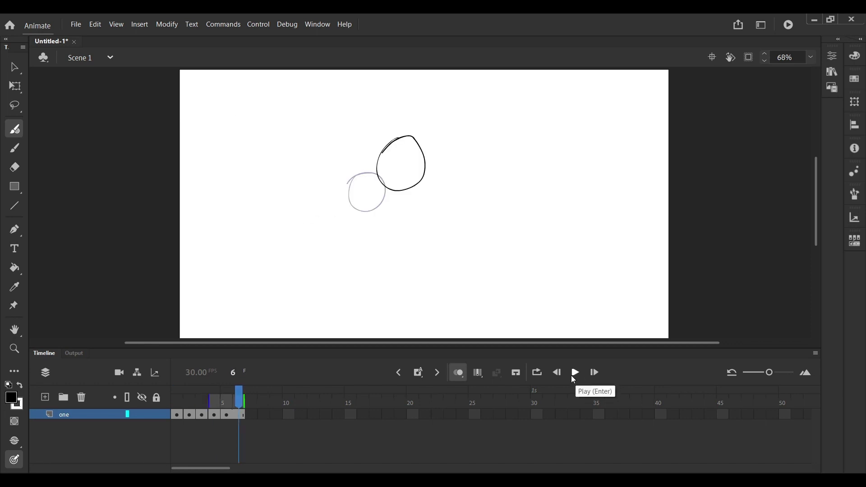
# - Try adjusting the open end of the frame 1 oval's outline with the Selection tool, and undo the edits
pyautogui.moveTo(238, 399); pyautogui.dragTo(187, 400)
pyautogui.hotkey('ctrl', '=')
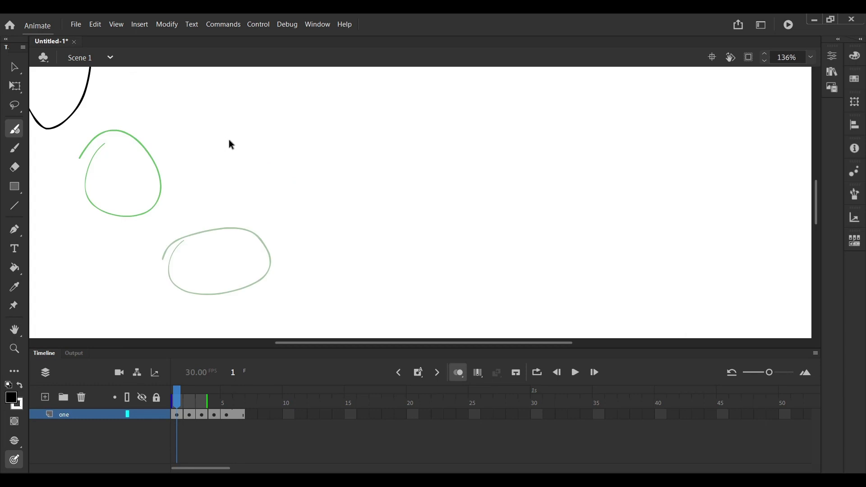
pyautogui.click(14, 330)
pyautogui.moveTo(90, 172); pyautogui.dragTo(270, 280)
pyautogui.moveTo(146, 206); pyautogui.dragTo(165, 202)
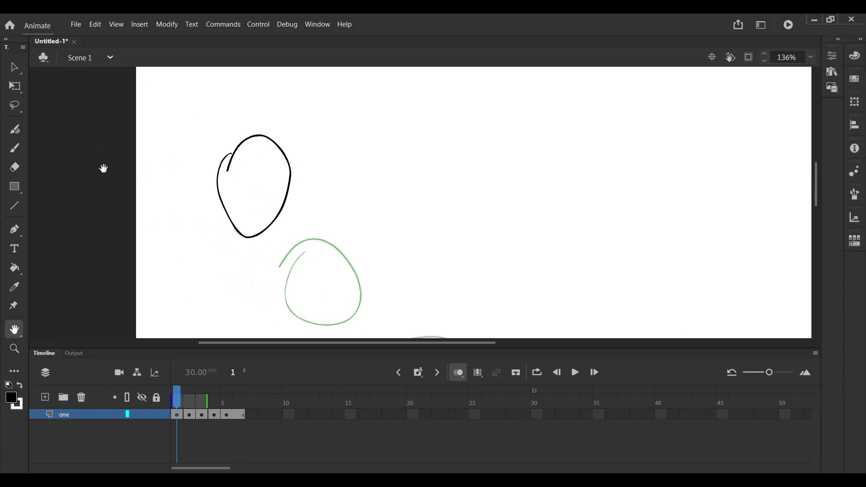
pyautogui.click(14, 70)
pyautogui.click(228, 160)
pyautogui.moveTo(229, 163)
pyautogui.mouseDown()
pyautogui.moveTo(260, 153)
pyautogui.moveTo(226, 162)
pyautogui.moveTo(244, 165)
pyautogui.moveTo(200, 164)
pyautogui.moveTo(276, 162)
pyautogui.moveTo(254, 180)
pyautogui.moveTo(212, 174)
pyautogui.moveTo(206, 187)
pyautogui.mouseUp()
pyautogui.click(291, 133)
pyautogui.hotkey('ctrl', 'z')
pyautogui.hotkey('ctrl', 'z')
pyautogui.hotkey('ctrl', 'z')
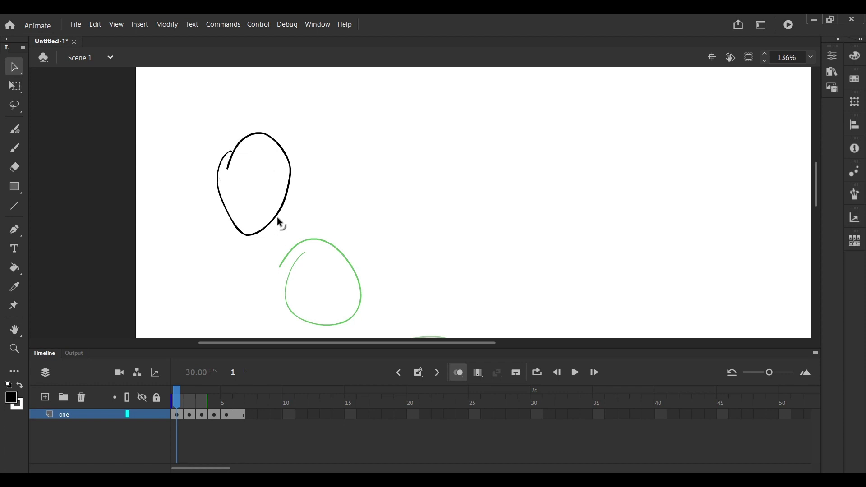
# - Try closing the frame 1 oval with a brush stroke and filling it with #00FF99, and undo both
pyautogui.hotkey('ctrl', '=')
pyautogui.moveTo(32, 131)
pyautogui.mouseDown()
pyautogui.moveTo(103, 167)
pyautogui.moveTo(199, 178)
pyautogui.moveTo(244, 155)
pyautogui.moveTo(270, 154)
pyautogui.mouseUp()
pyautogui.press('b')
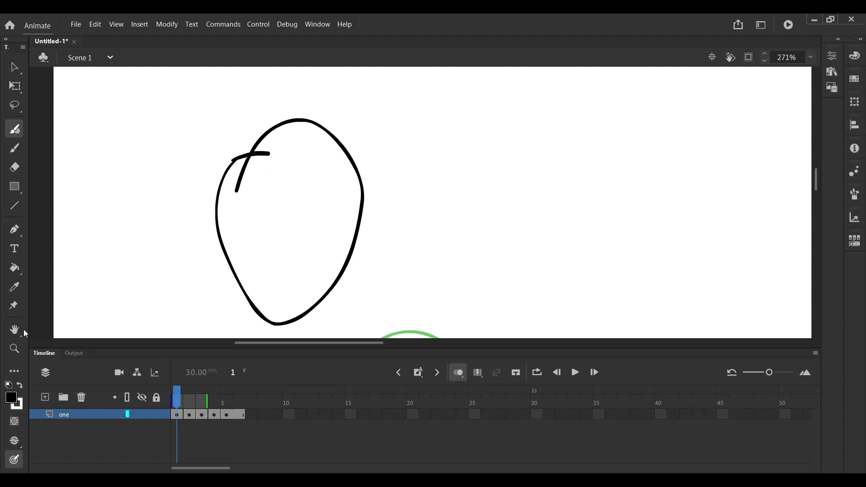
pyautogui.click(14, 268)
pyautogui.click(11, 398)
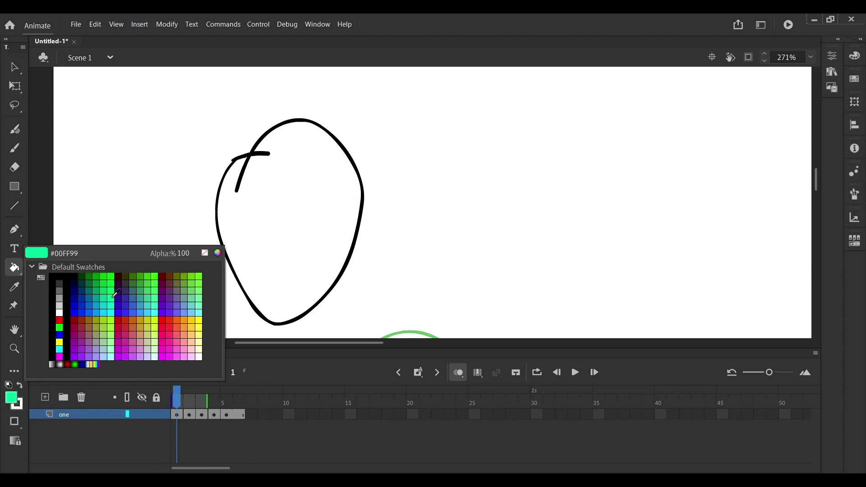
pyautogui.click(115, 296)
pyautogui.click(299, 206)
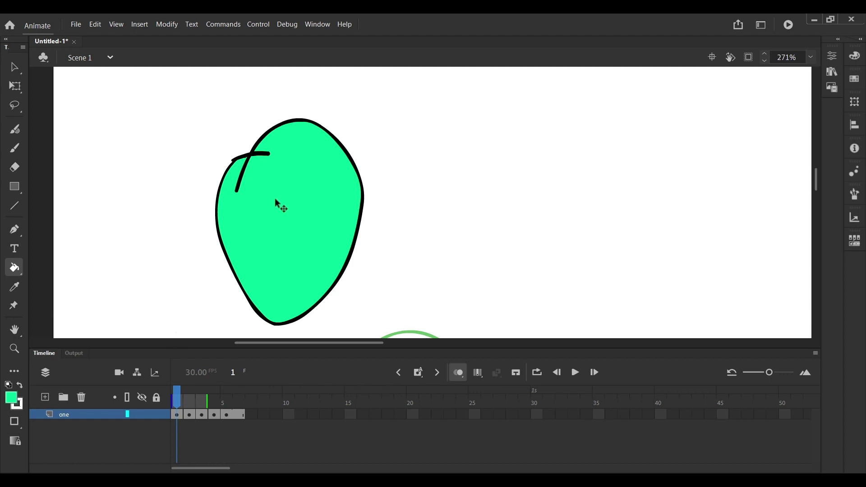
pyautogui.hotkey('ctrl', 'z')
pyautogui.hotkey('ctrl', 'z')
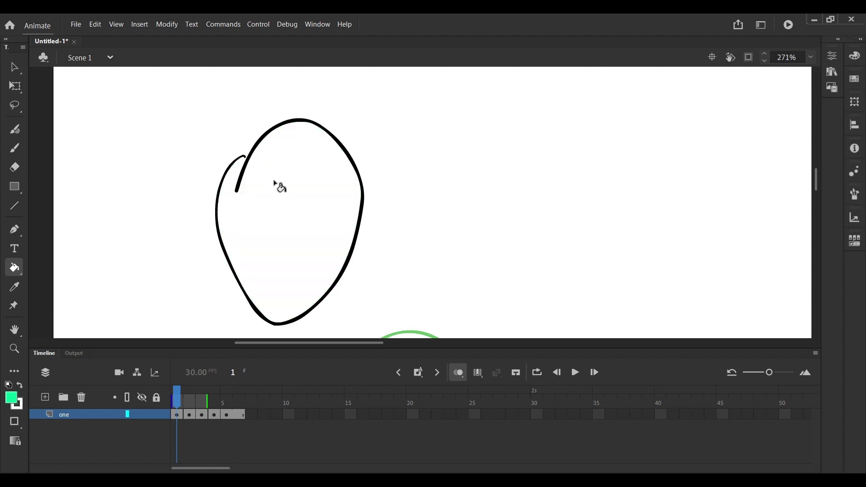
# - Close the gap in the frame 1 oval with a black brush stroke and fill the oval with bright green
pyautogui.click(21, 131)
pyautogui.click(8, 385)
pyautogui.click(19, 385)
pyautogui.moveTo(238, 159); pyautogui.dragTo(266, 146)
pyautogui.click(14, 268)
pyautogui.click(10, 397)
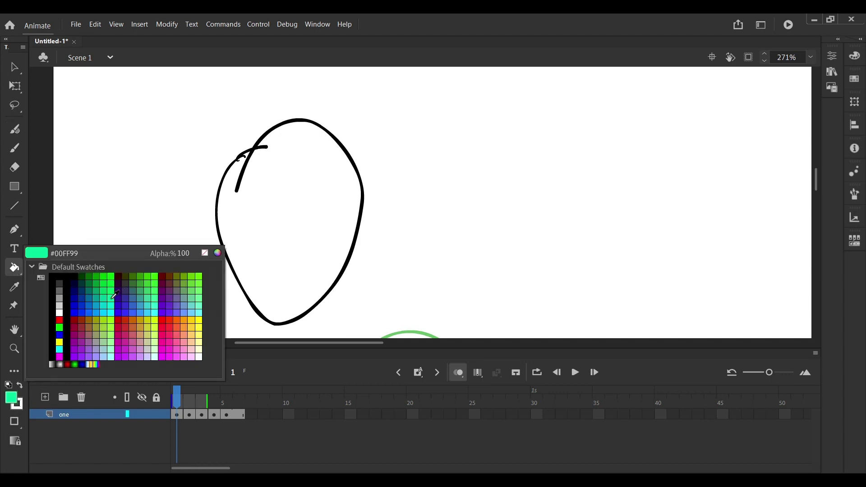
pyautogui.click(92, 313)
pyautogui.click(284, 212)
# - Close the outlines of the ovals on frames 2 and 3 with black brush strokes
pyautogui.moveTo(317, 260); pyautogui.dragTo(256, 197)
pyautogui.hotkey('ctrl', '-')
pyautogui.hotkey('ctrl', '-')
pyautogui.moveTo(528, 226); pyautogui.dragTo(438, 219)
pyautogui.click(190, 397)
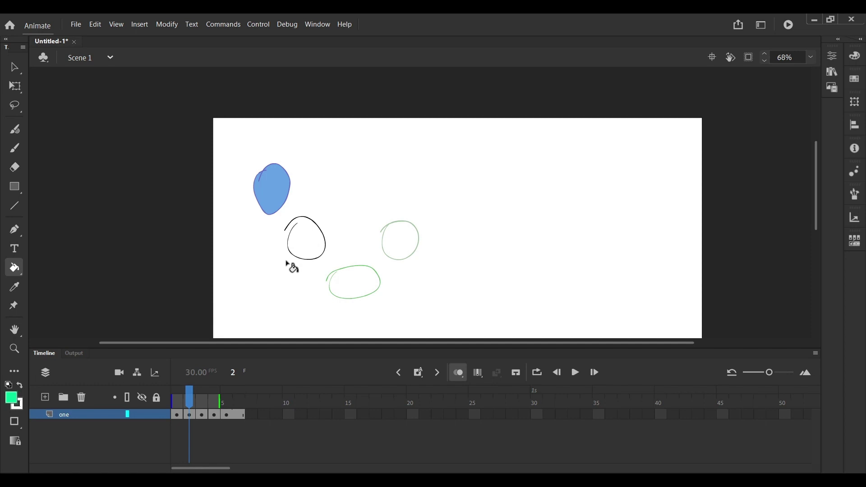
pyautogui.scroll(3, 298, 271)
pyautogui.hotkey('shift', 'y')
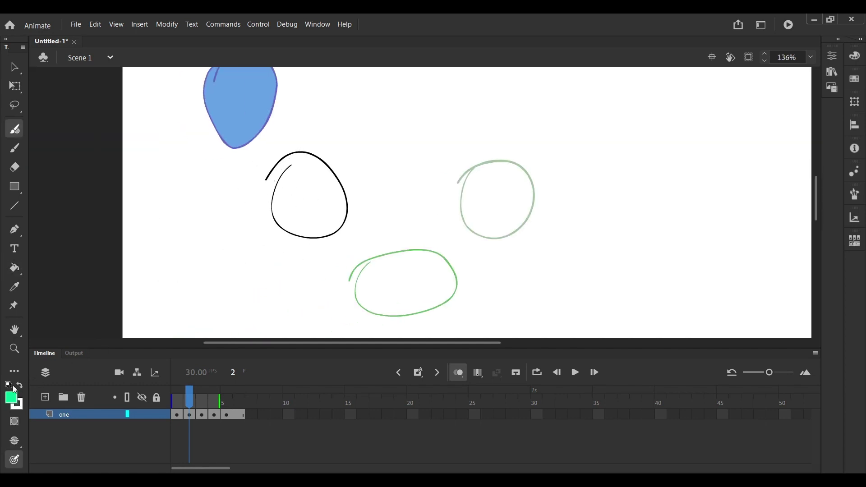
pyautogui.moveTo(291, 166); pyautogui.dragTo(282, 208)
pyautogui.click(202, 414)
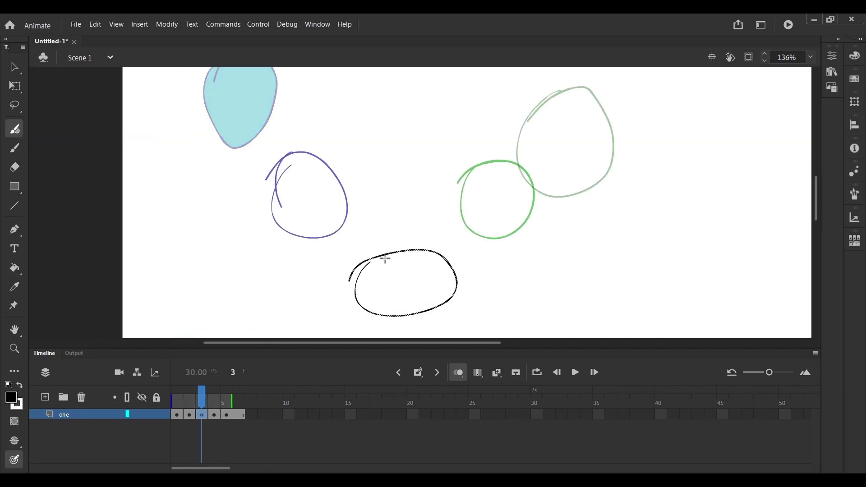
# - Sample the green fill of the frame 1 oval and fill the ovals on frames 2, 3 and 4 with it
pyautogui.moveTo(204, 399); pyautogui.dragTo(177, 400)
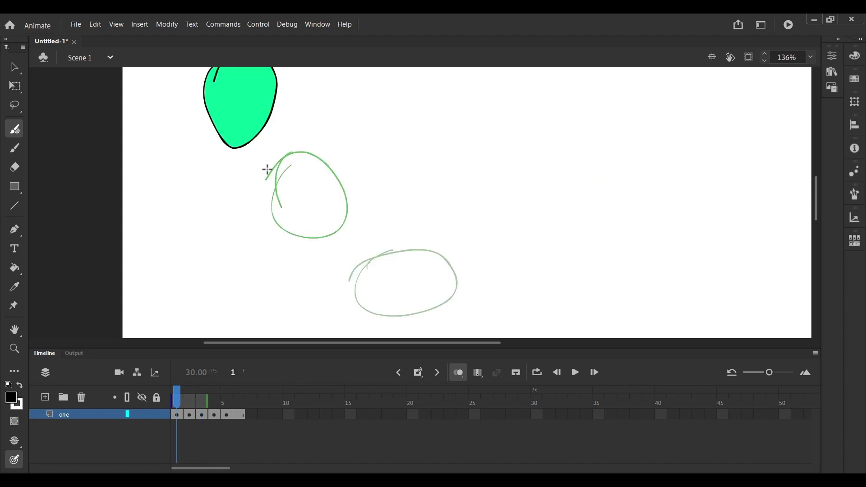
pyautogui.click(13, 275)
pyautogui.click(14, 288)
pyautogui.click(242, 128)
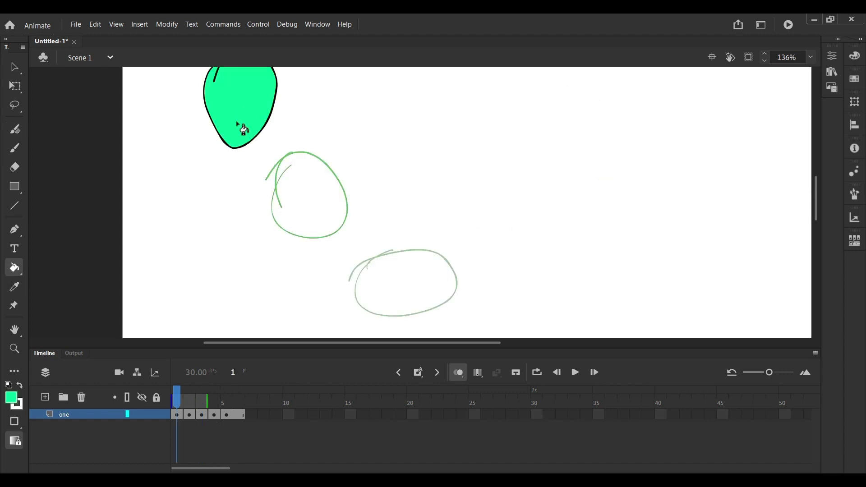
pyautogui.click(189, 400)
pyautogui.click(312, 210)
pyautogui.click(202, 402)
pyautogui.click(402, 284)
pyautogui.click(215, 401)
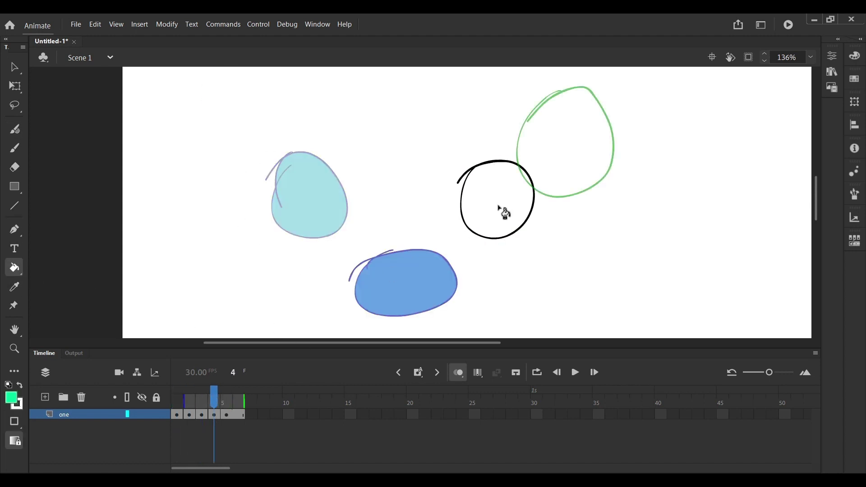
pyautogui.click(502, 211)
# - Close the frame 5 oval with a black brush stroke and fill it with the green sampled from frame 4
pyautogui.click(226, 401)
pyautogui.press('y')
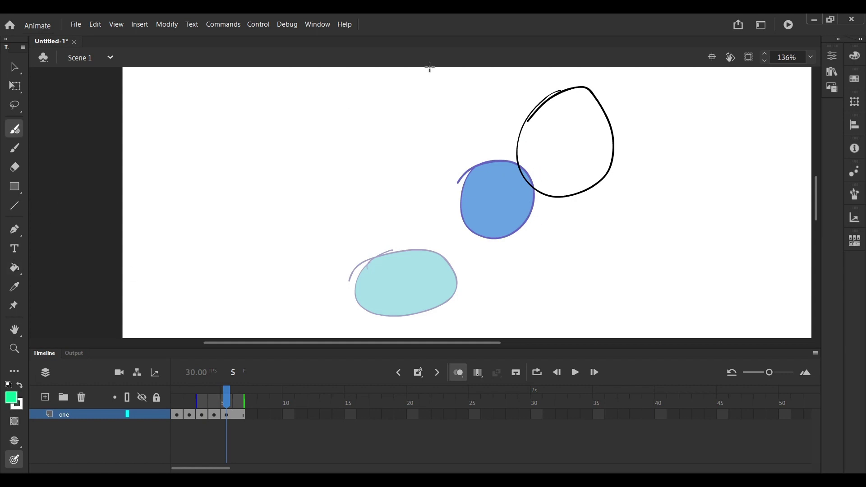
pyautogui.click(11, 397)
pyautogui.click(43, 396)
pyautogui.click(215, 401)
pyautogui.press('i')
pyautogui.click(497, 203)
pyautogui.click(226, 400)
pyautogui.click(546, 183)
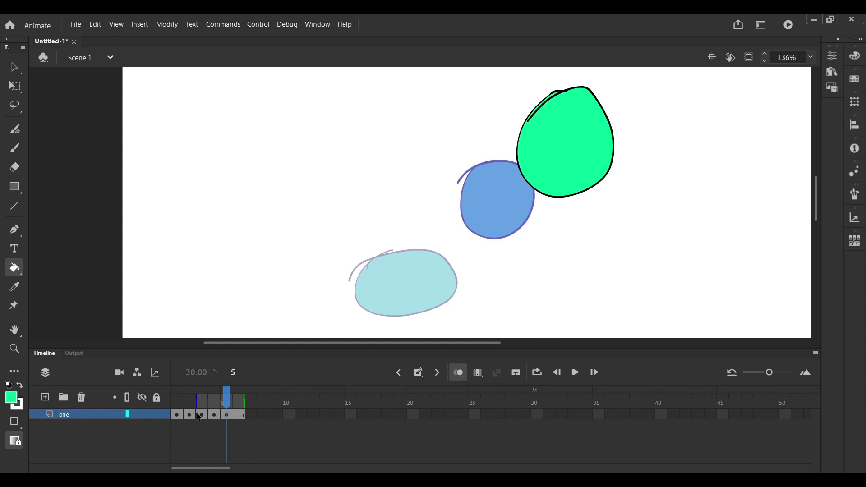
# - Show the whole frame in the view and play the coloured animation from frame 1
pyautogui.click(177, 414)
pyautogui.hotkey('ctrl', '-')
pyautogui.press('v')
pyautogui.click(811, 57)
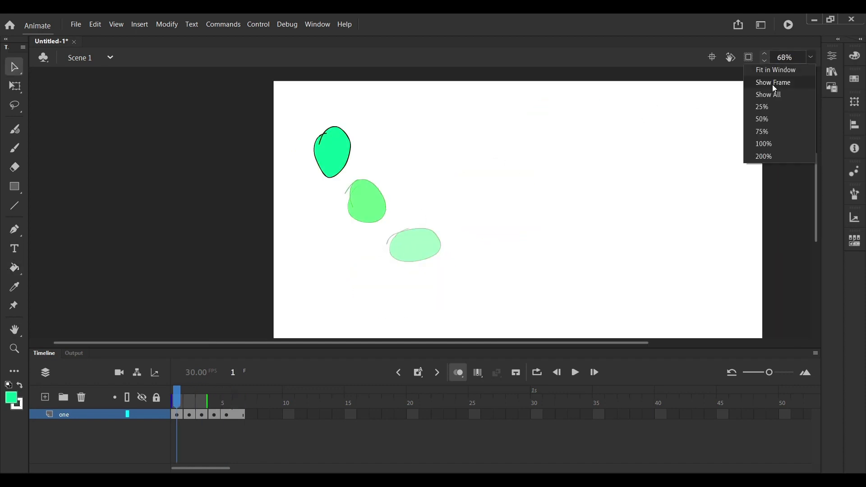
pyautogui.click(773, 84)
pyautogui.click(575, 373)
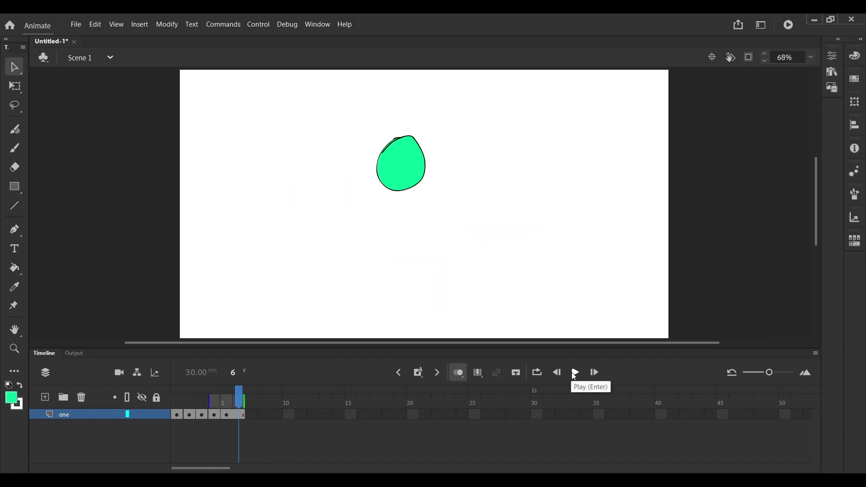
# - Try creating a classic tween across frames 1 to 5, play it, and undo the tween
pyautogui.moveTo(216, 414); pyautogui.dragTo(177, 415)
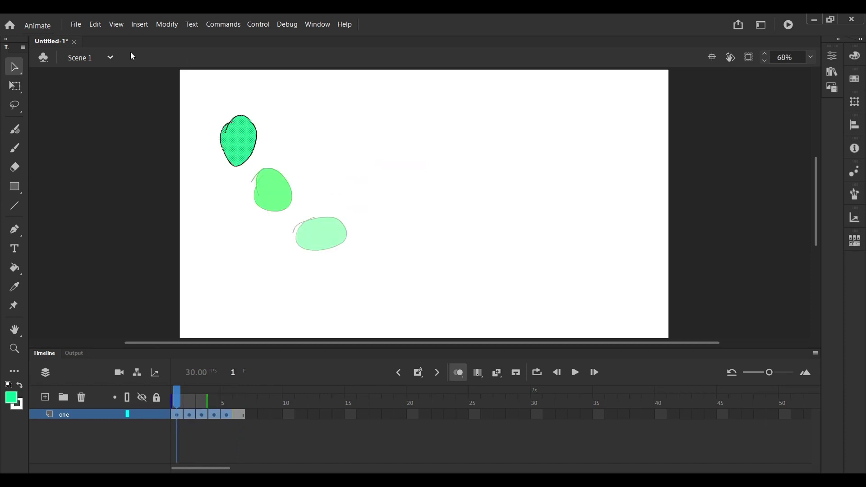
pyautogui.click(139, 25)
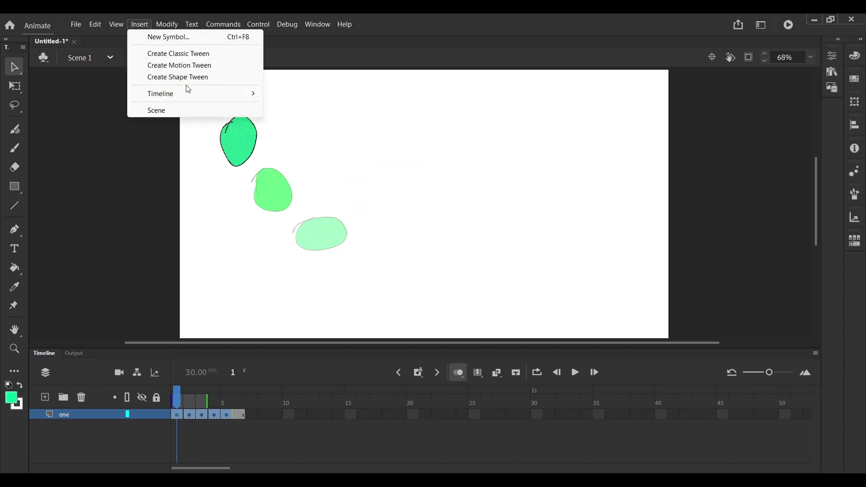
pyautogui.moveTo(185, 94)
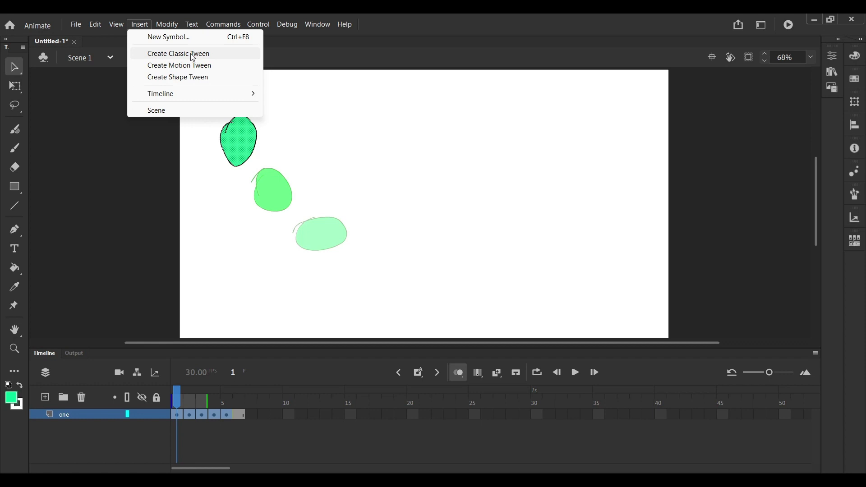
pyautogui.click(169, 54)
pyautogui.click(491, 282)
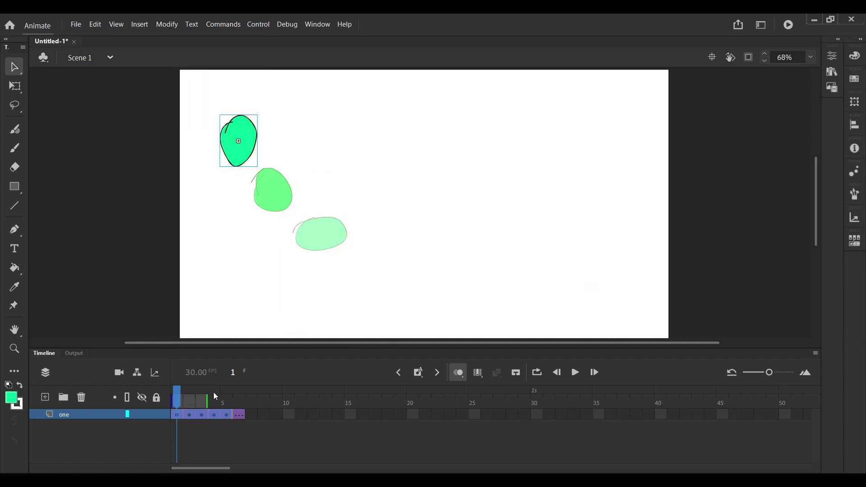
pyautogui.click(575, 373)
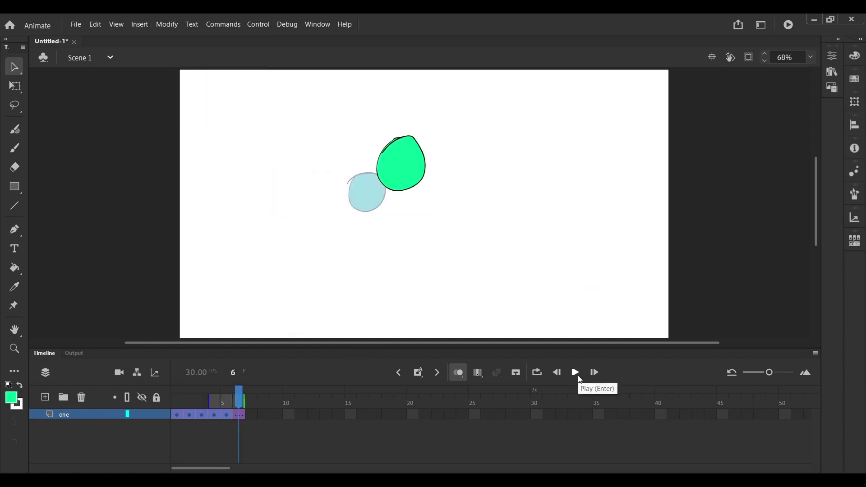
pyautogui.hotkey('ctrl', 'z')
pyautogui.hotkey('ctrl', 'z')
# - Create a motion tween on the selected frames of layer "one", accept the symbol conversion, play it and return to frame 1
pyautogui.click(141, 24)
pyautogui.click(161, 66)
pyautogui.click(475, 283)
pyautogui.click(541, 273)
pyautogui.press('Return')
pyautogui.click(177, 400)
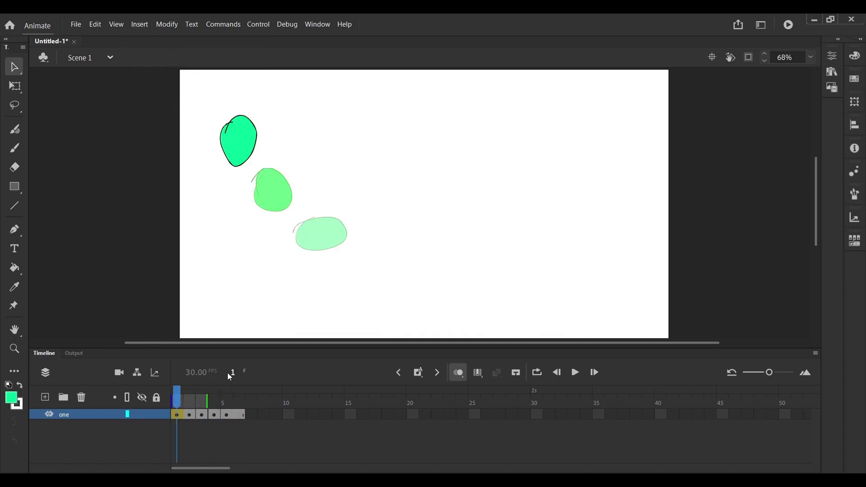
# - Try creating a shape tween on the frames of layer "one", play it, and undo the tween
pyautogui.click(139, 24)
pyautogui.click(179, 77)
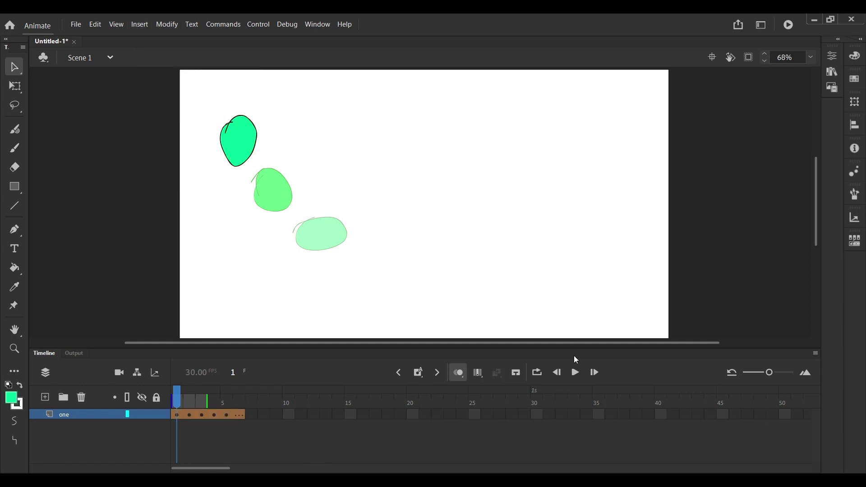
pyautogui.click(576, 372)
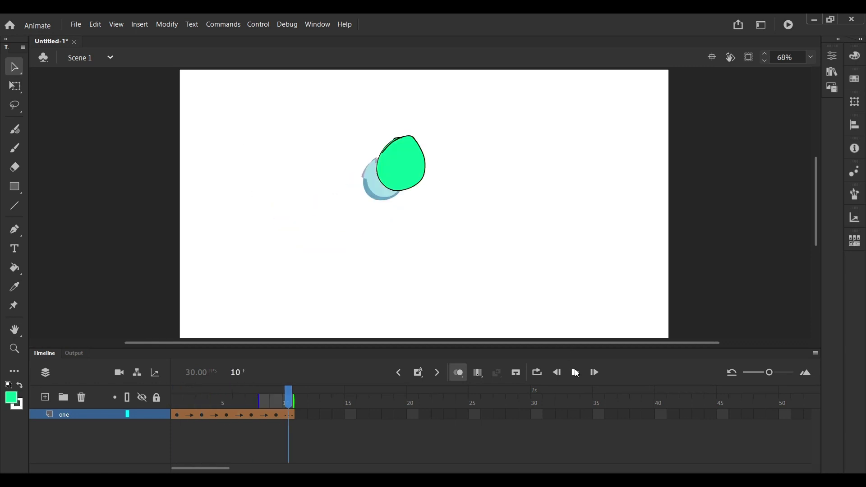
pyautogui.hotkey('ctrl', 'z')
pyautogui.hotkey('ctrl', 'z')
pyautogui.hotkey('ctrl', 'z')
pyautogui.hotkey('ctrl', 'z')
pyautogui.press('z')
pyautogui.hotkey('ctrl', 'z')
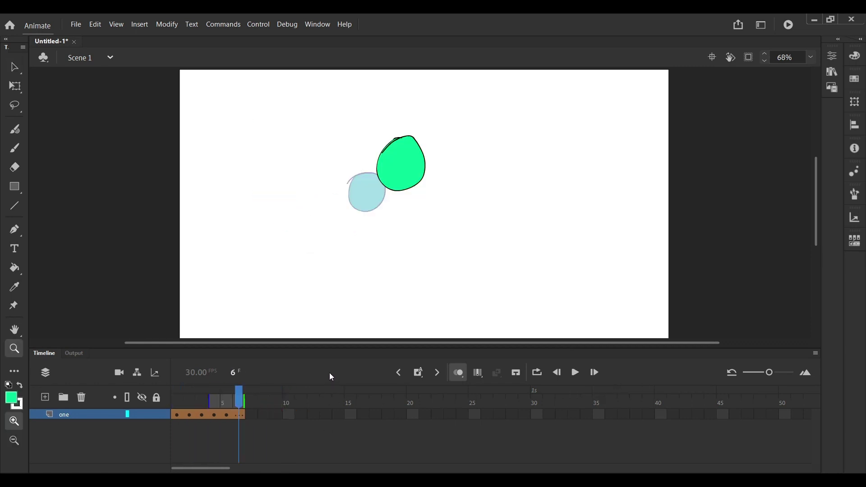
pyautogui.hotkey('ctrl', 'z')
pyautogui.click(167, 24)
pyautogui.moveTo(217, 162)
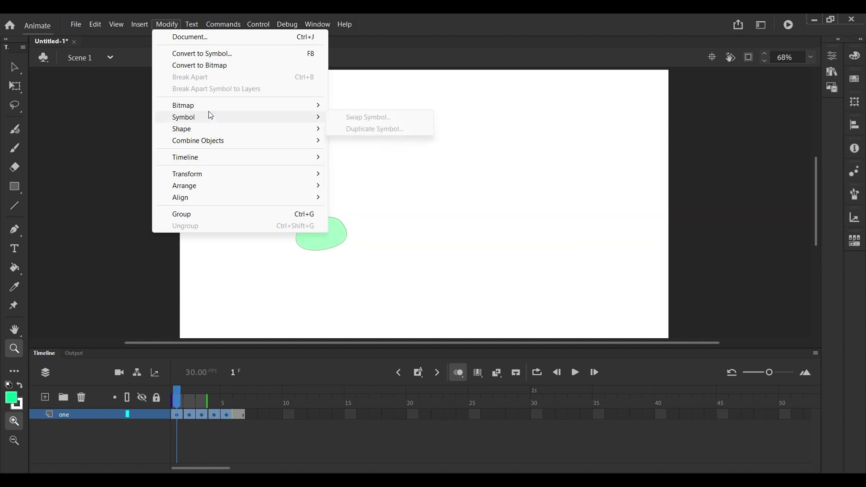
pyautogui.moveTo(224, 197)
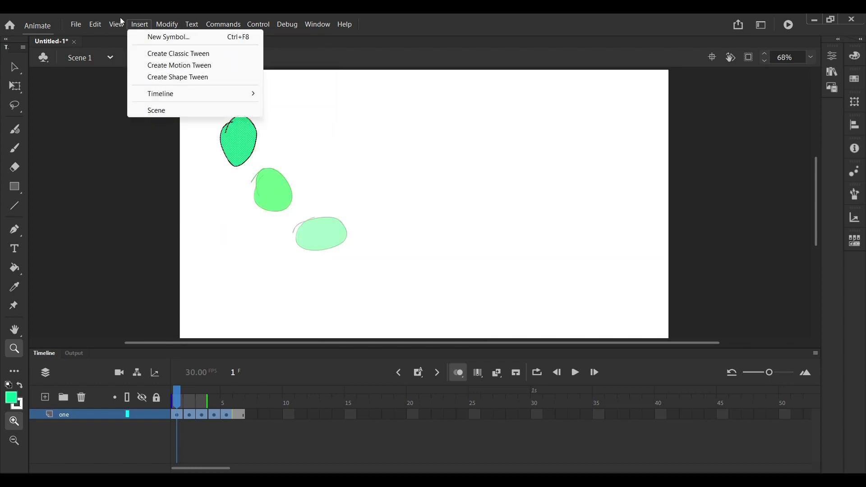
pyautogui.moveTo(113, 25)
pyautogui.click(166, 24)
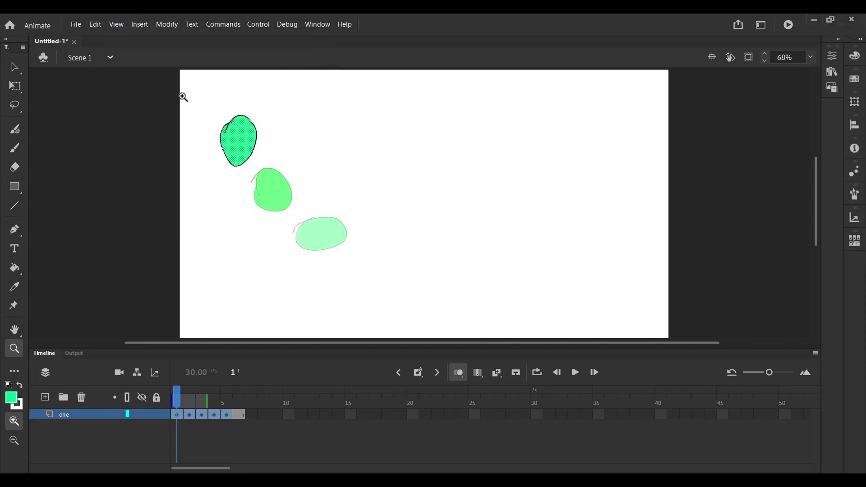
pyautogui.click(167, 25)
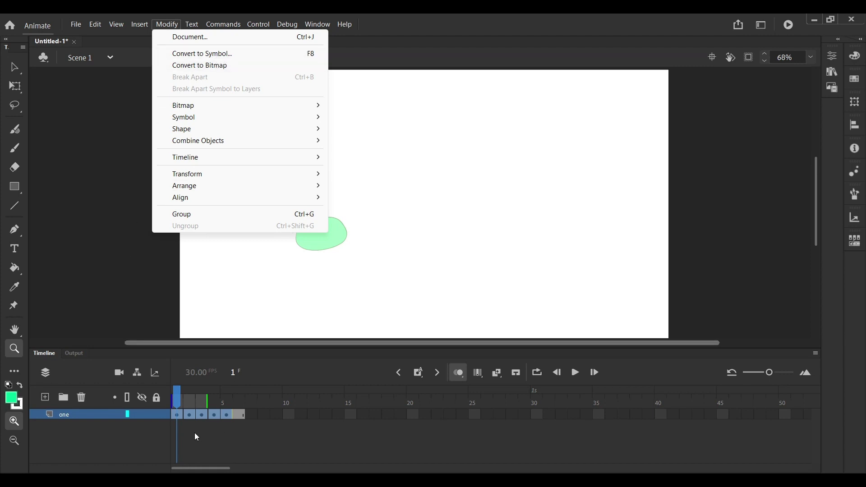
# - Convert the green shape on frame 1 to a Graphic symbol named "Symbol 1"
pyautogui.click(195, 414)
pyautogui.click(167, 24)
pyautogui.click(198, 54)
pyautogui.click(449, 136)
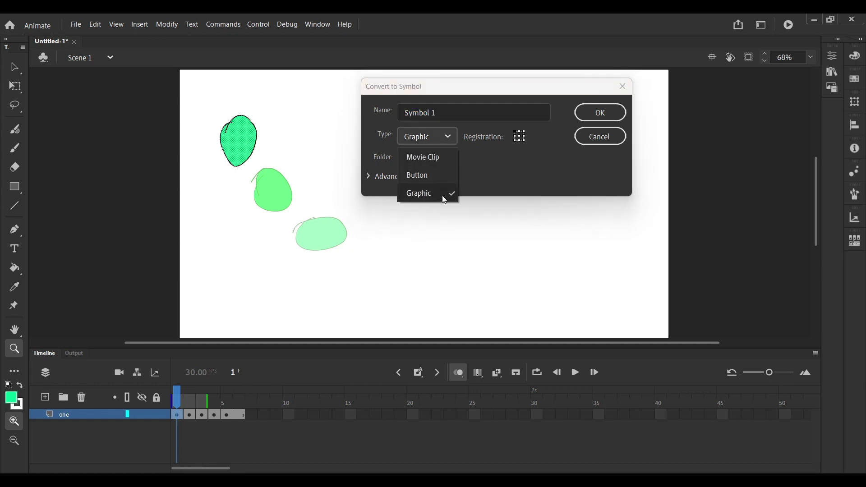
pyautogui.click(428, 194)
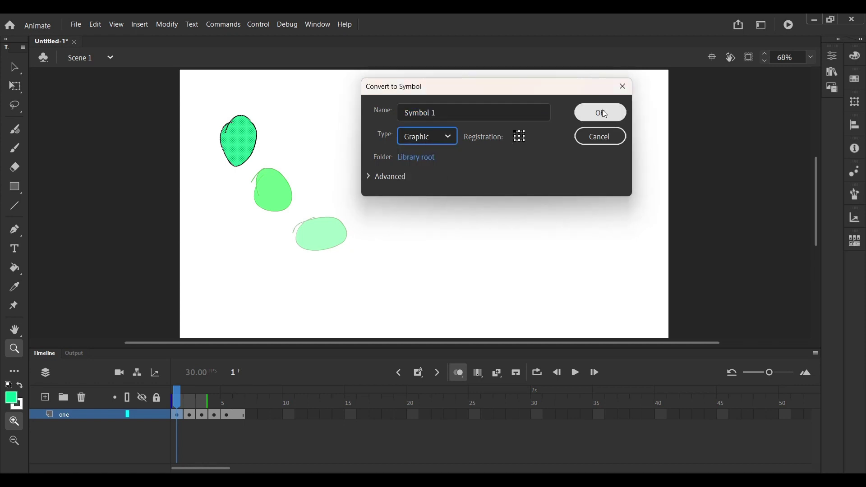
pyautogui.click(471, 118)
pyautogui.click(601, 113)
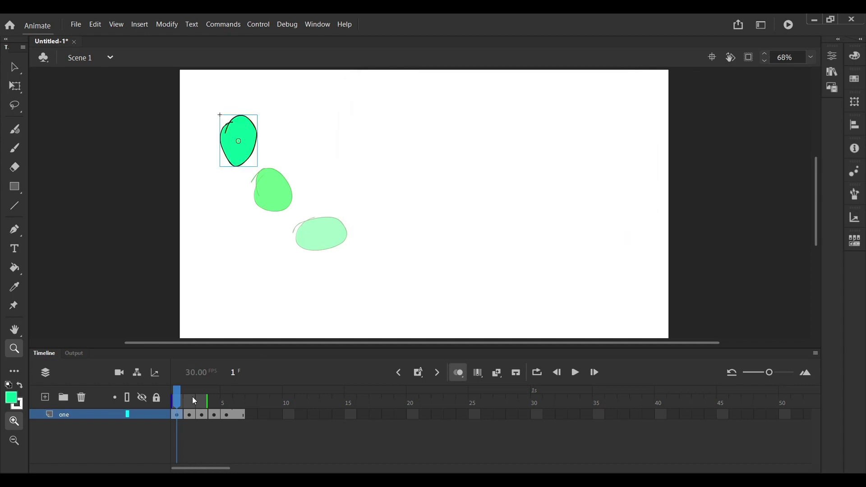
# - Open Symbol 1 for editing, return to Scene 1, and enter the symbol again
pyautogui.press('v')
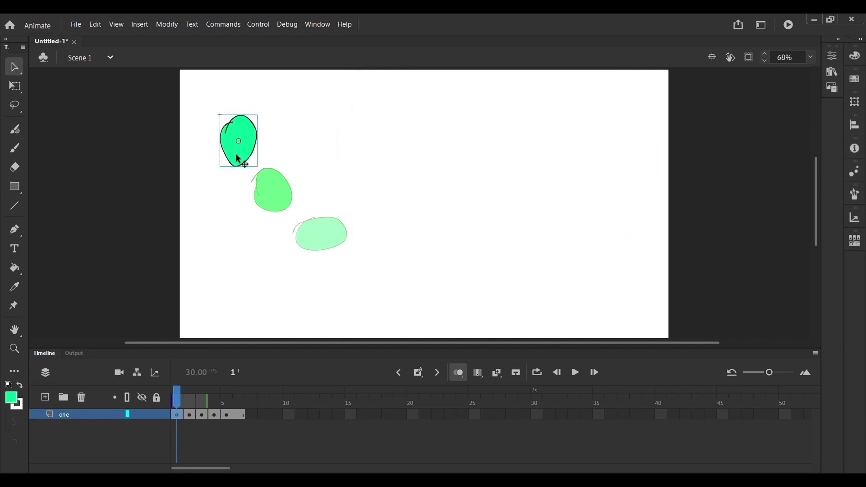
pyautogui.doubleClick(238, 157)
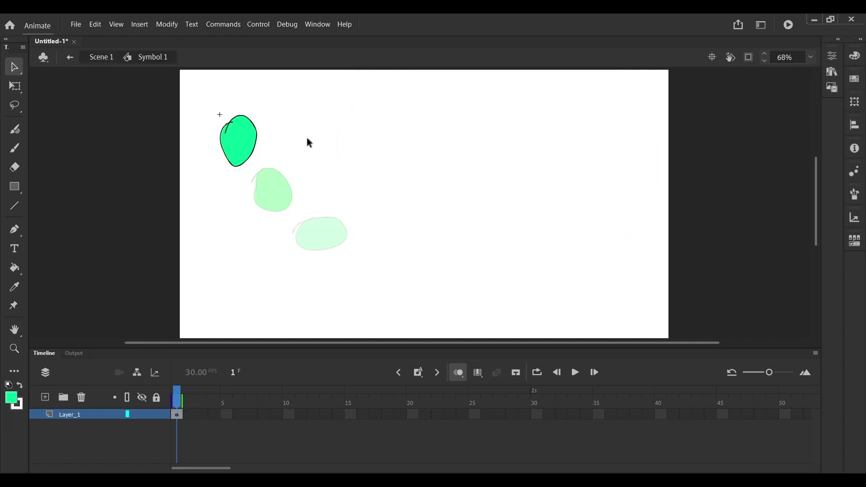
pyautogui.click(100, 59)
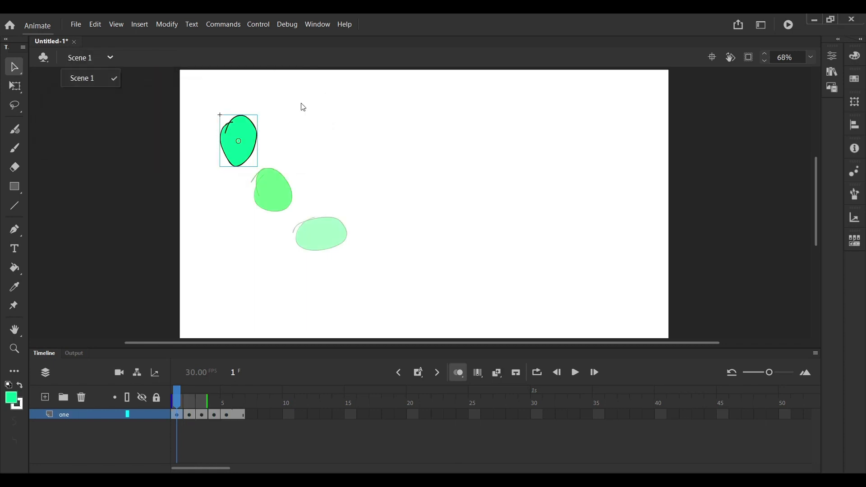
pyautogui.doubleClick(244, 162)
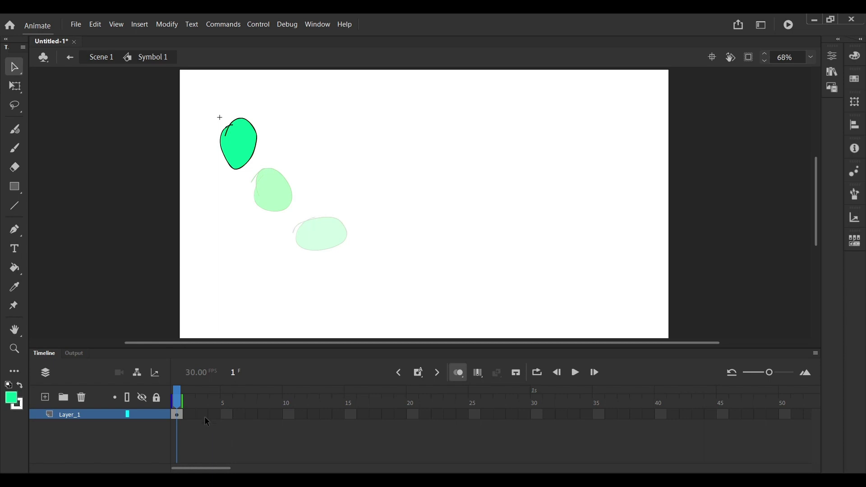
# - Add a keyframe at frame 2 and extend Layer_1 to frame 3 inside Symbol 1
pyautogui.click(143, 27)
pyautogui.moveTo(190, 93)
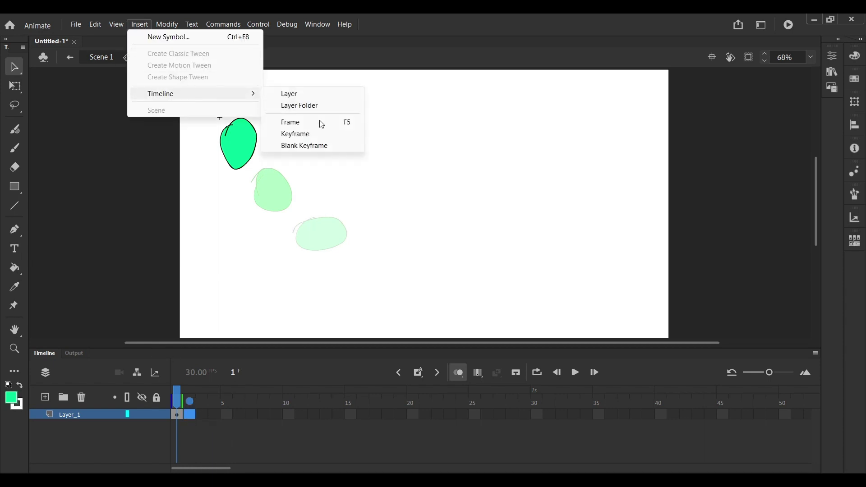
pyautogui.click(298, 121)
pyautogui.click(140, 25)
pyautogui.click(296, 134)
pyautogui.click(139, 25)
pyautogui.click(304, 145)
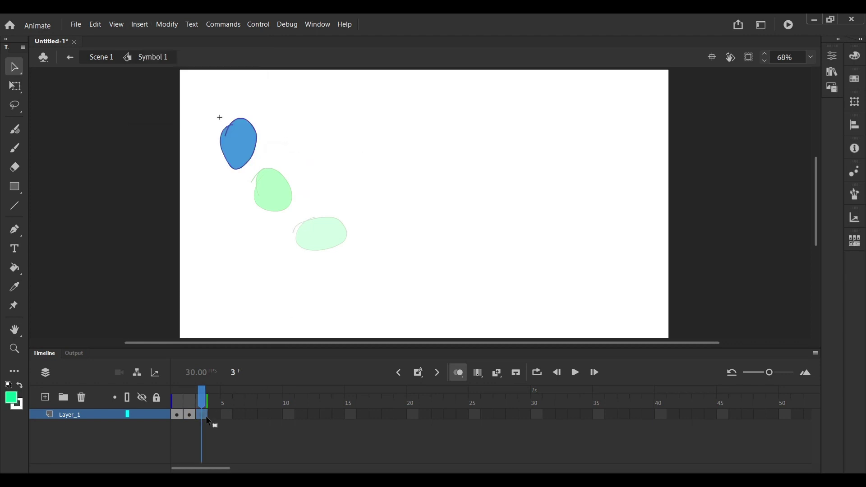
# - Choose the Fluid Brush, show its options, and draw freehand test strokes at size 4 and size 91
pyautogui.click(15, 133)
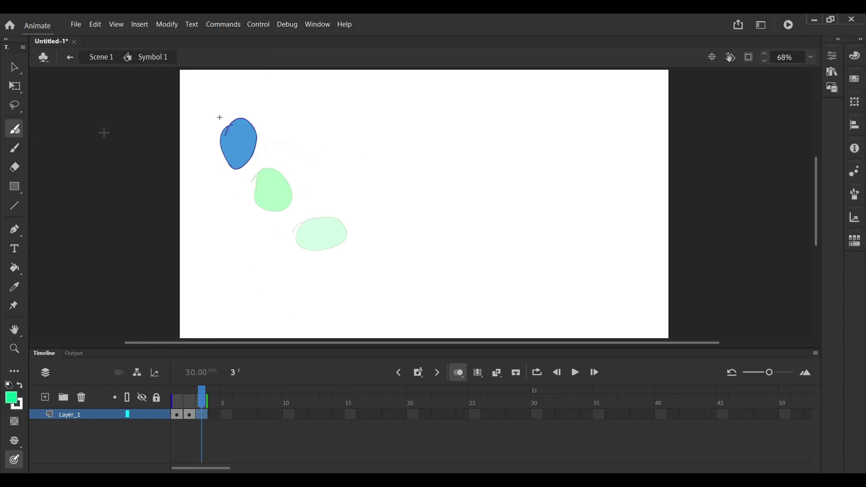
pyautogui.click(833, 56)
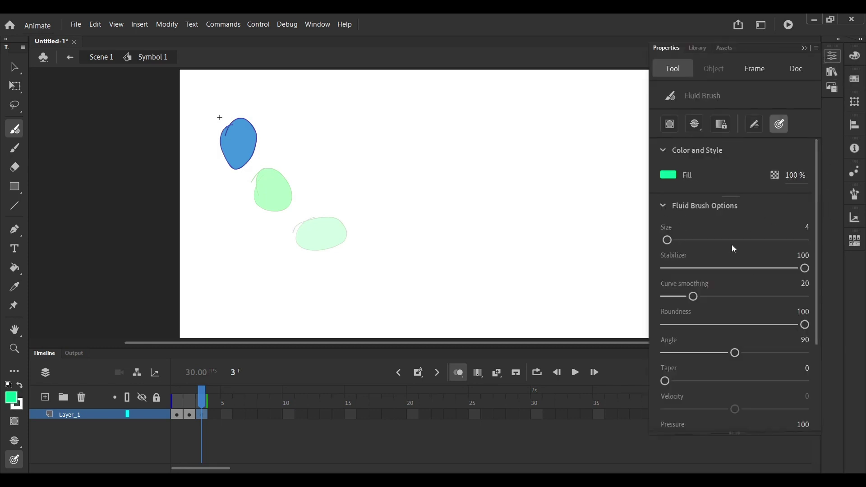
pyautogui.moveTo(522, 145)
pyautogui.mouseDown()
pyautogui.moveTo(409, 246)
pyautogui.moveTo(434, 261)
pyautogui.mouseUp()
pyautogui.moveTo(484, 301); pyautogui.dragTo(564, 199)
pyautogui.moveTo(562, 201); pyautogui.dragTo(510, 315)
# - Set the brush stabilizer to 1 and draw several freehand green strokes across the stage
pyautogui.moveTo(805, 266); pyautogui.dragTo(666, 269)
pyautogui.moveTo(380, 226); pyautogui.dragTo(524, 68)
pyautogui.moveTo(481, 222); pyautogui.dragTo(583, 108)
pyautogui.moveTo(527, 280); pyautogui.dragTo(576, 136)
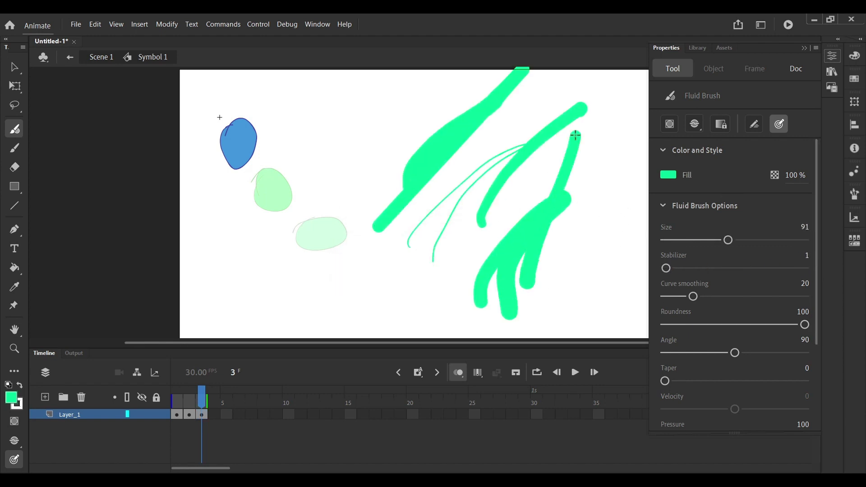
pyautogui.moveTo(594, 318); pyautogui.dragTo(584, 220)
# - Restore the stabilizer to 100, draw more test strokes, and undo all the test strokes
pyautogui.moveTo(667, 268); pyautogui.dragTo(805, 268)
pyautogui.moveTo(369, 304); pyautogui.dragTo(523, 192)
pyautogui.moveTo(306, 343); pyautogui.dragTo(211, 343)
pyautogui.moveTo(339, 312); pyautogui.dragTo(420, 243)
pyautogui.hotkey('ctrl', 'z')
pyautogui.hotkey('ctrl', 'z')
pyautogui.hotkey('ctrl', 'z')
pyautogui.hotkey('ctrl', 'z')
pyautogui.hotkey('ctrl', 'z')
pyautogui.hotkey('ctrl', 'z')
pyautogui.hotkey('ctrl', 'z')
pyautogui.hotkey('ctrl', 'z')
pyautogui.hotkey('ctrl', 'z')
pyautogui.hotkey('ctrl', 'z')
# - Draw test strokes with increased curve smoothing, raising it up to 100, and undo them
pyautogui.moveTo(548, 344); pyautogui.dragTo(576, 344)
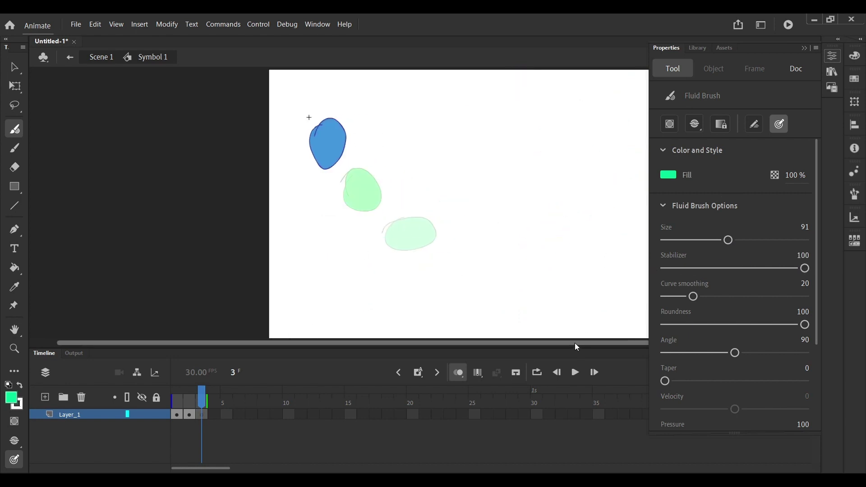
pyautogui.hscroll(2, 577, 347)
pyautogui.moveTo(693, 296); pyautogui.dragTo(767, 297)
pyautogui.moveTo(404, 298); pyautogui.dragTo(544, 168)
pyautogui.moveTo(767, 296); pyautogui.dragTo(807, 296)
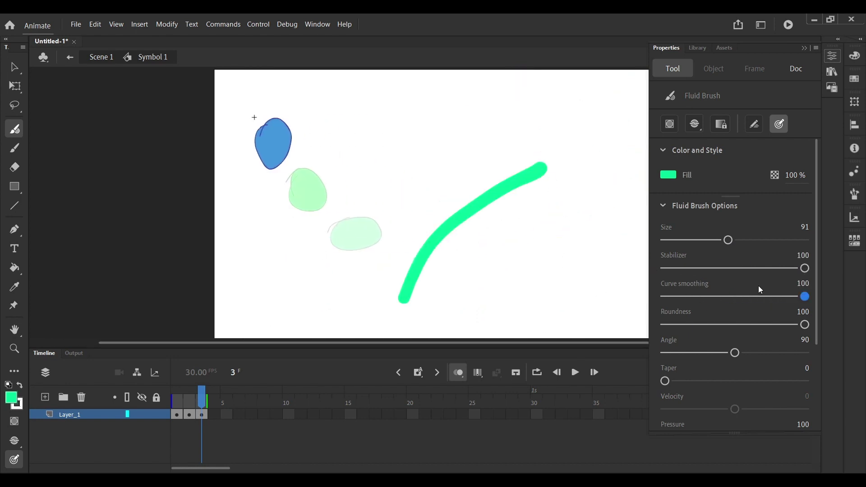
pyautogui.moveTo(453, 301); pyautogui.dragTo(591, 194)
pyautogui.hotkey('ctrl', 'z')
pyautogui.hotkey('ctrl', 'z')
# - Draw a long stroke with curve smoothing at 4 and two parallel strokes with roundness at 5
pyautogui.click(671, 297)
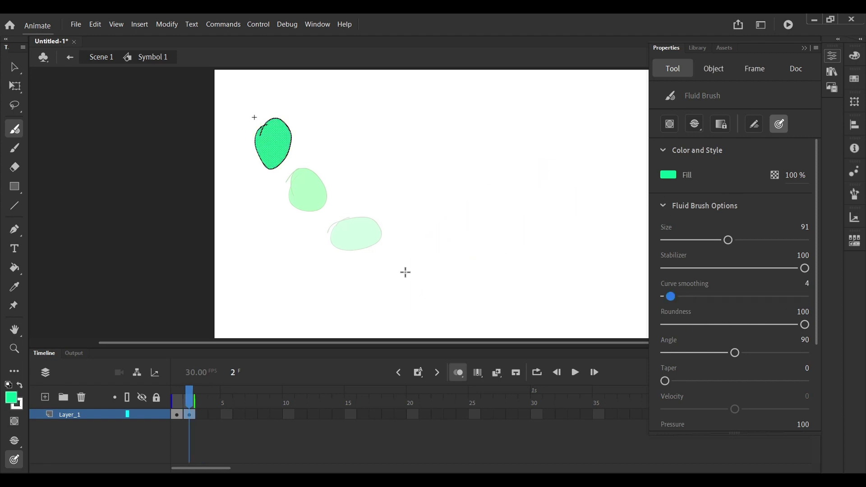
pyautogui.moveTo(406, 273); pyautogui.dragTo(558, 142)
pyautogui.moveTo(805, 325); pyautogui.dragTo(665, 324)
pyautogui.moveTo(465, 310); pyautogui.dragTo(551, 211)
pyautogui.moveTo(495, 311); pyautogui.dragTo(585, 211)
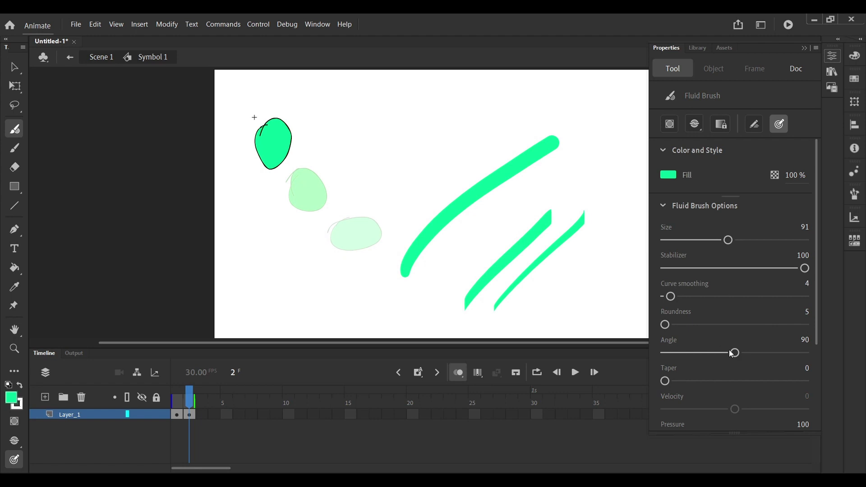
# - Try the brush angle at 38, undo the latest strokes, and restore roundness to 100 and angle to 90
pyautogui.moveTo(737, 353); pyautogui.dragTo(695, 352)
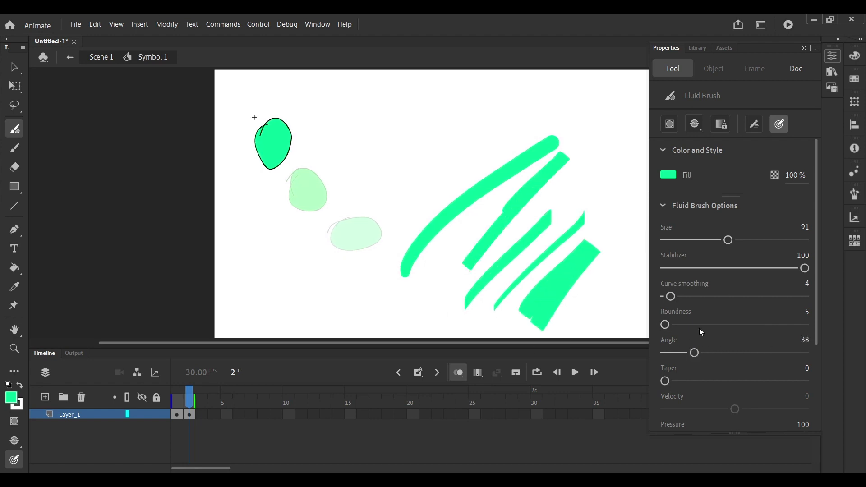
pyautogui.hotkey('ctrl', 'z')
pyautogui.hotkey('ctrl', 'z')
pyautogui.hotkey('ctrl', 'z')
pyautogui.moveTo(666, 325); pyautogui.dragTo(808, 324)
pyautogui.click(735, 353)
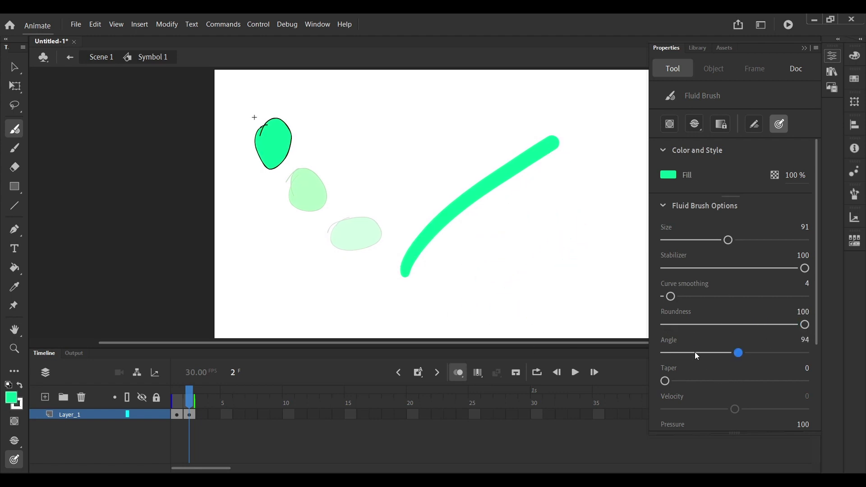
# - Set the brush taper to 41, draw tapered test strokes, and undo all the strokes on the stage
pyautogui.click(722, 382)
pyautogui.moveTo(450, 291); pyautogui.dragTo(552, 204)
pyautogui.moveTo(612, 190); pyautogui.dragTo(580, 235)
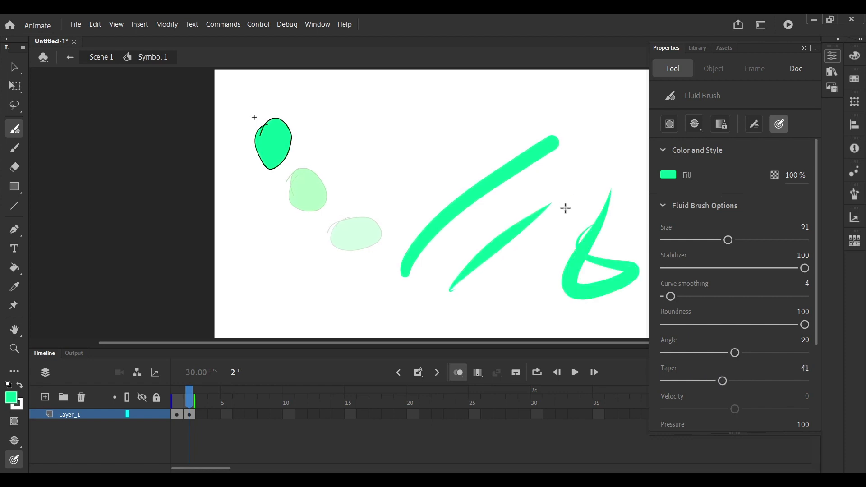
pyautogui.moveTo(426, 343); pyautogui.dragTo(552, 343)
pyautogui.moveTo(444, 145)
pyautogui.mouseDown()
pyautogui.moveTo(463, 123)
pyautogui.moveTo(447, 144)
pyautogui.mouseUp()
pyautogui.hotkey('ctrl', 'z')
pyautogui.hotkey('ctrl', 'z')
pyautogui.hotkey('ctrl', 'z')
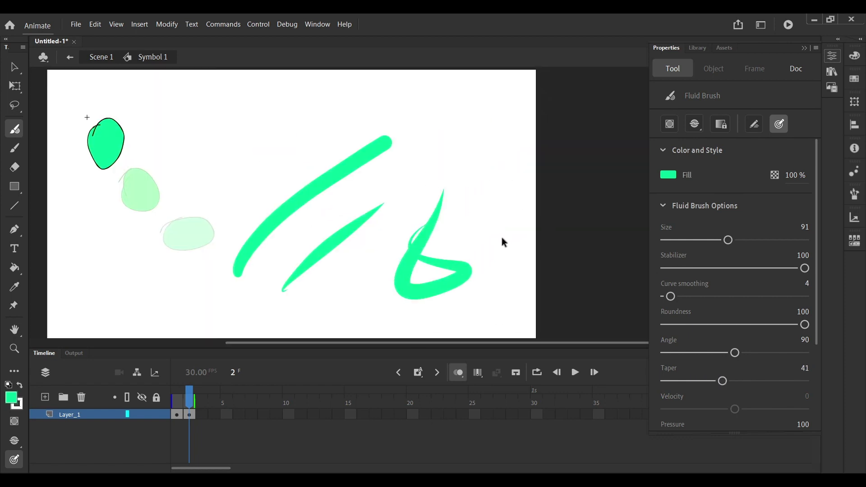
pyautogui.hotkey('ctrl', 'z')
# - Reset the brush taper to 0, draw one long diagonal test stroke, and undo it
pyautogui.moveTo(722, 381); pyautogui.dragTo(665, 381)
pyautogui.moveTo(252, 307)
pyautogui.mouseDown()
pyautogui.moveTo(297, 253)
pyautogui.moveTo(472, 137)
pyautogui.mouseUp()
pyautogui.hotkey('ctrl', 'z')
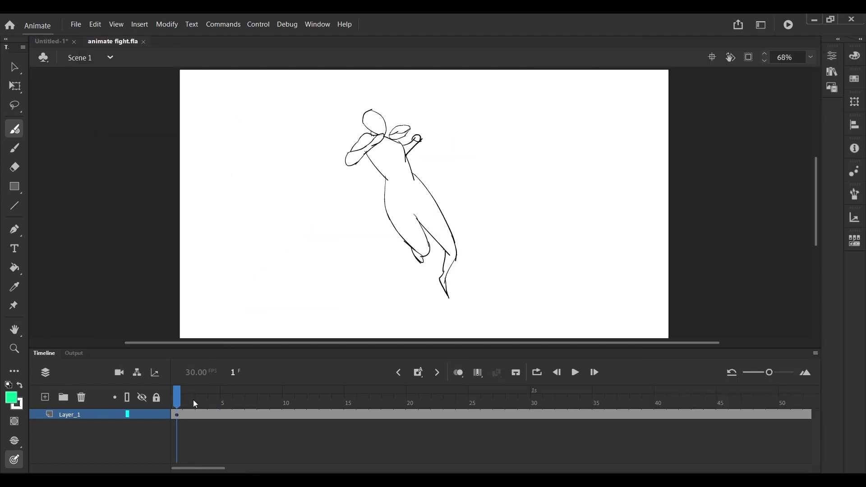
# - Play the "animate fight.fla" animation in Scene 1 and return the playhead to frame 1
pyautogui.click(575, 372)
pyautogui.moveTo(229, 401); pyautogui.dragTo(171, 402)
pyautogui.press('Return')
pyautogui.moveTo(226, 399); pyautogui.dragTo(121, 413)
# - Open the fighting figure's symbol with the Selection tool and play its layered frame-by-frame animation
pyautogui.click(14, 69)
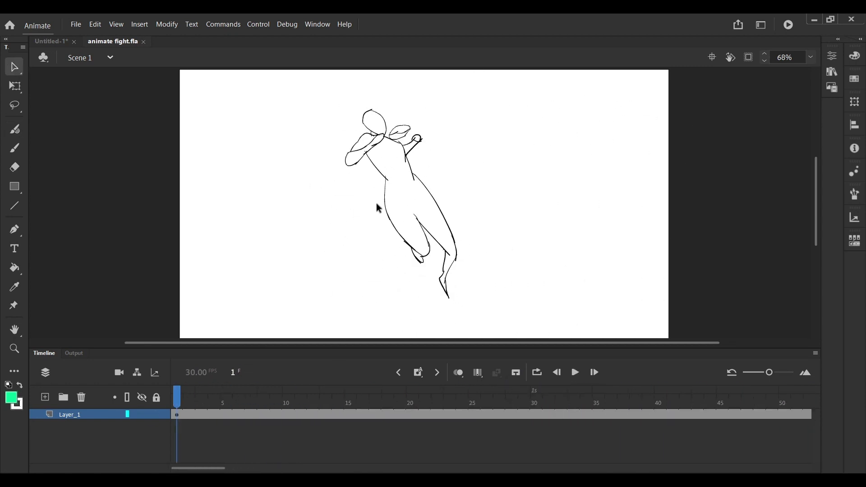
pyautogui.doubleClick(392, 197)
pyautogui.press('Return')
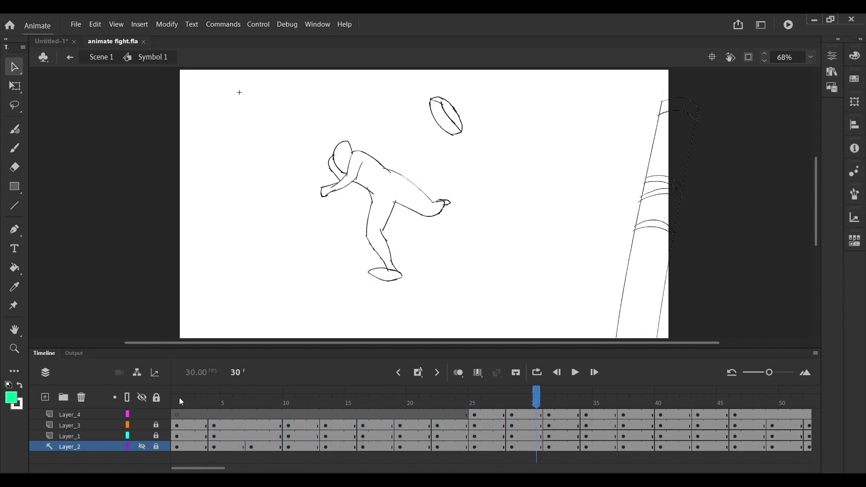
pyautogui.click(180, 399)
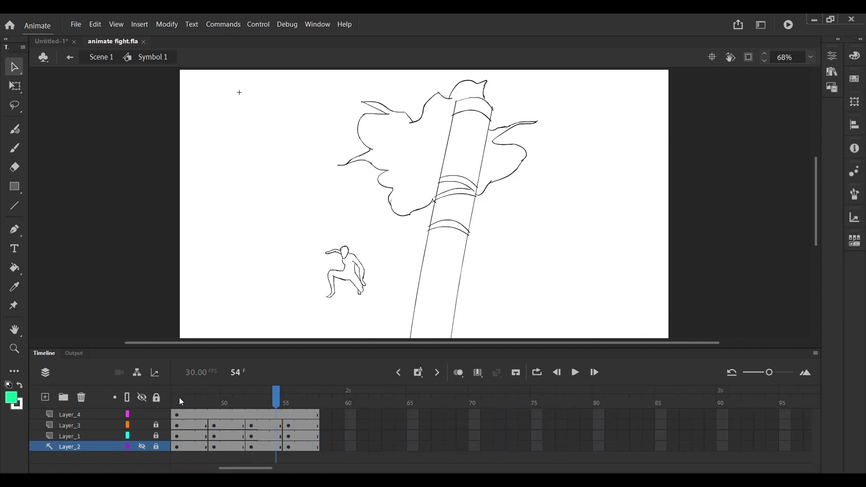